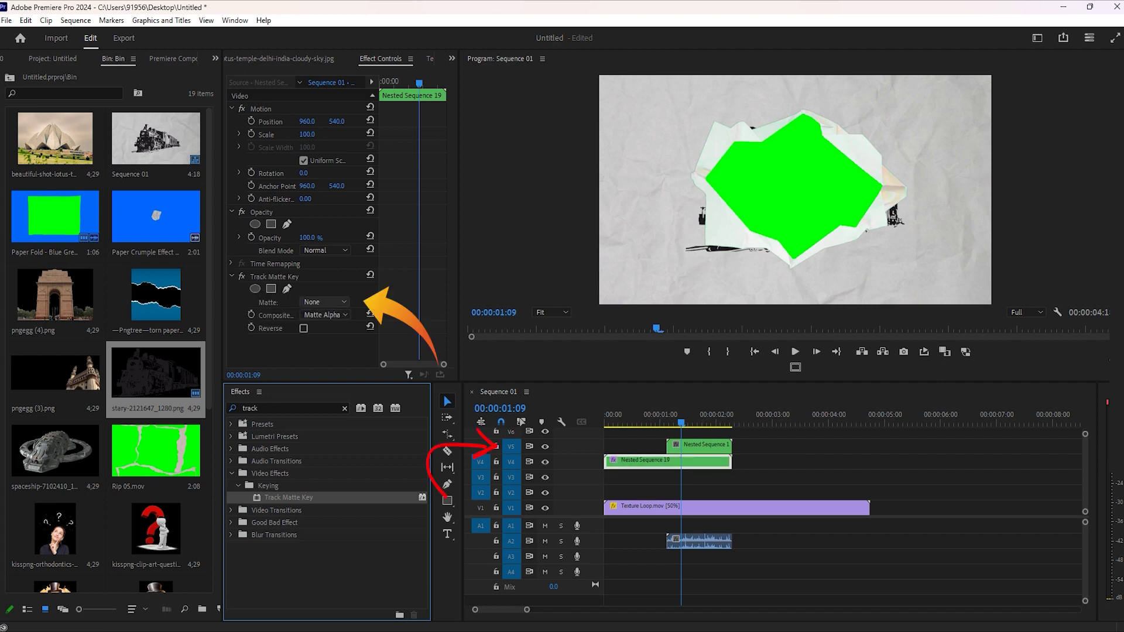
Set the Track Matte Key matte on the nested train clip to Video 5 and play the sequence from the start
{"action": "left_click", "coordinate": [325, 302]}
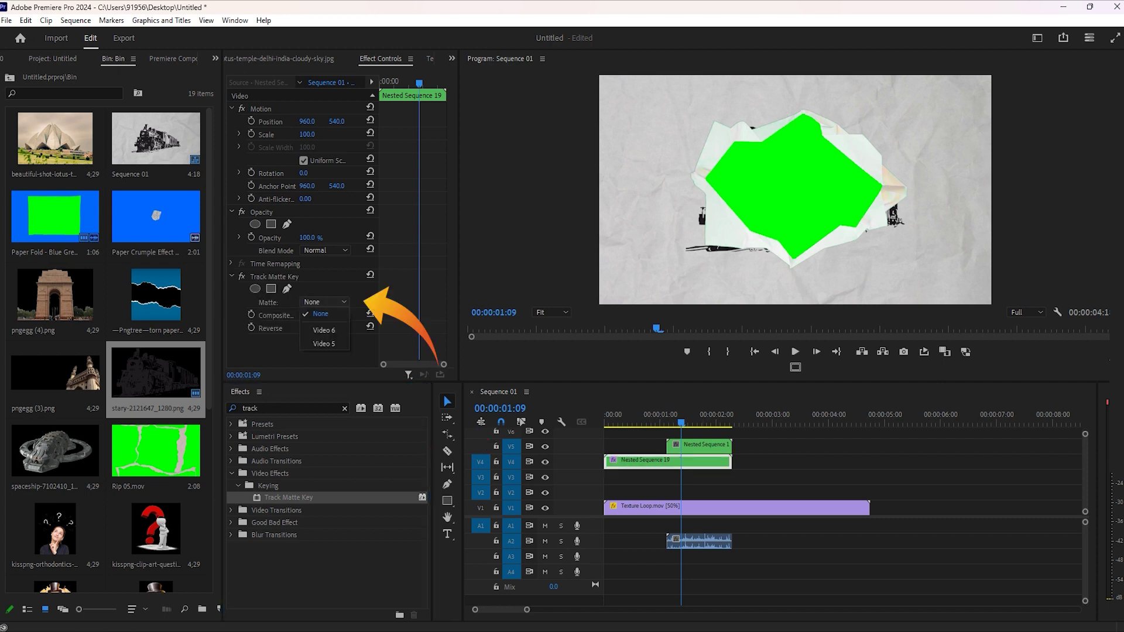
{"action": "left_click", "coordinate": [320, 339]}
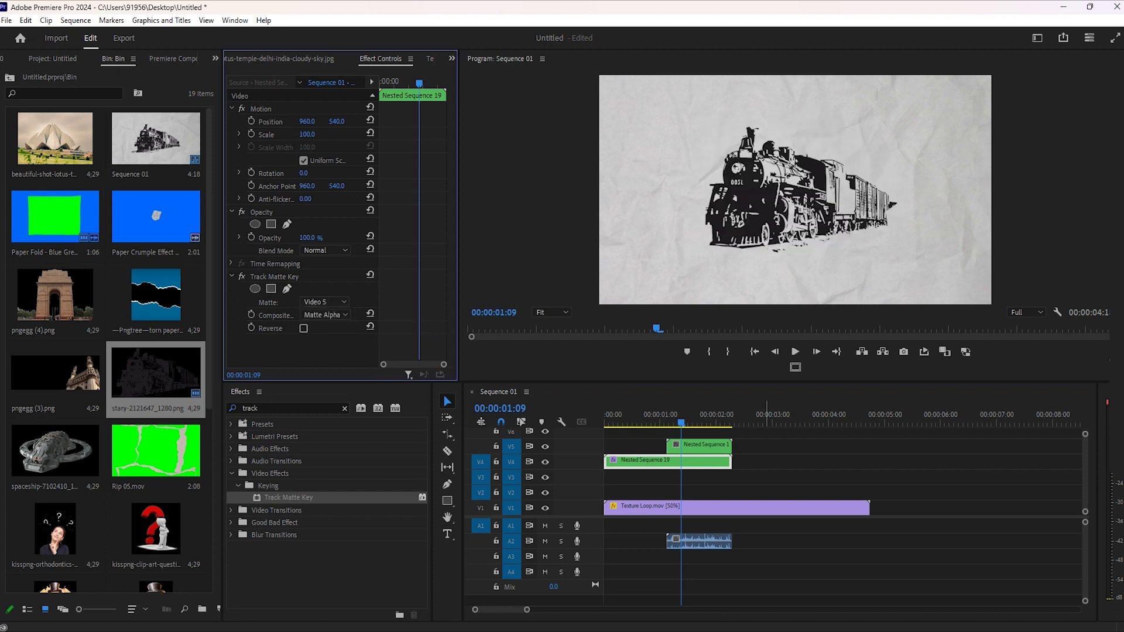
{"action": "key", "text": "space"}
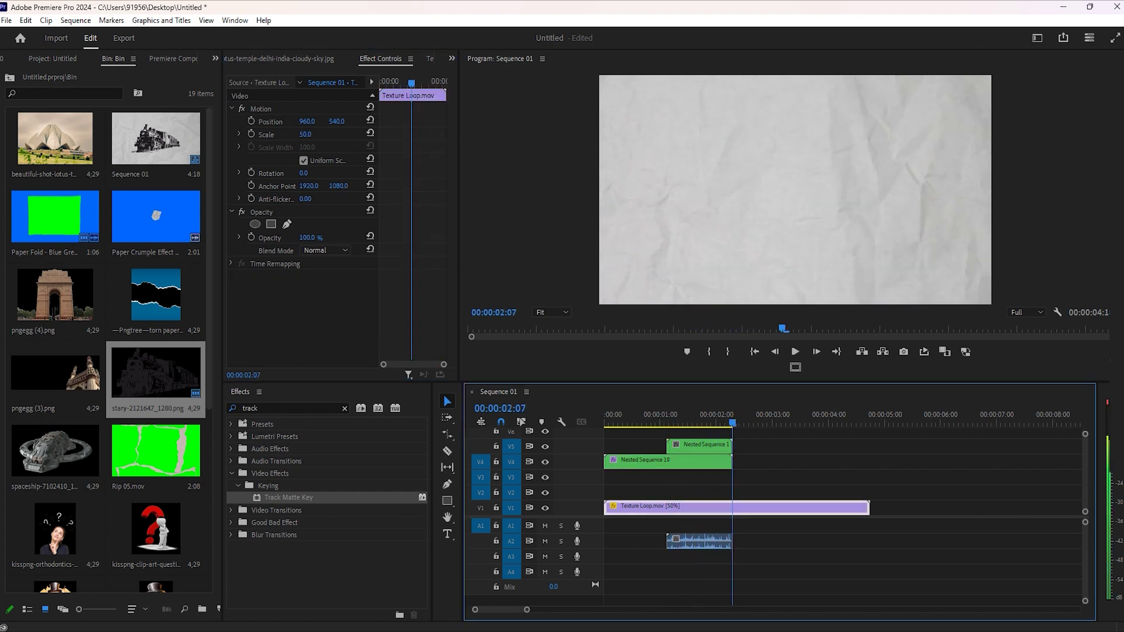
{"action": "key", "text": "Home"}
{"action": "key", "text": "space"}
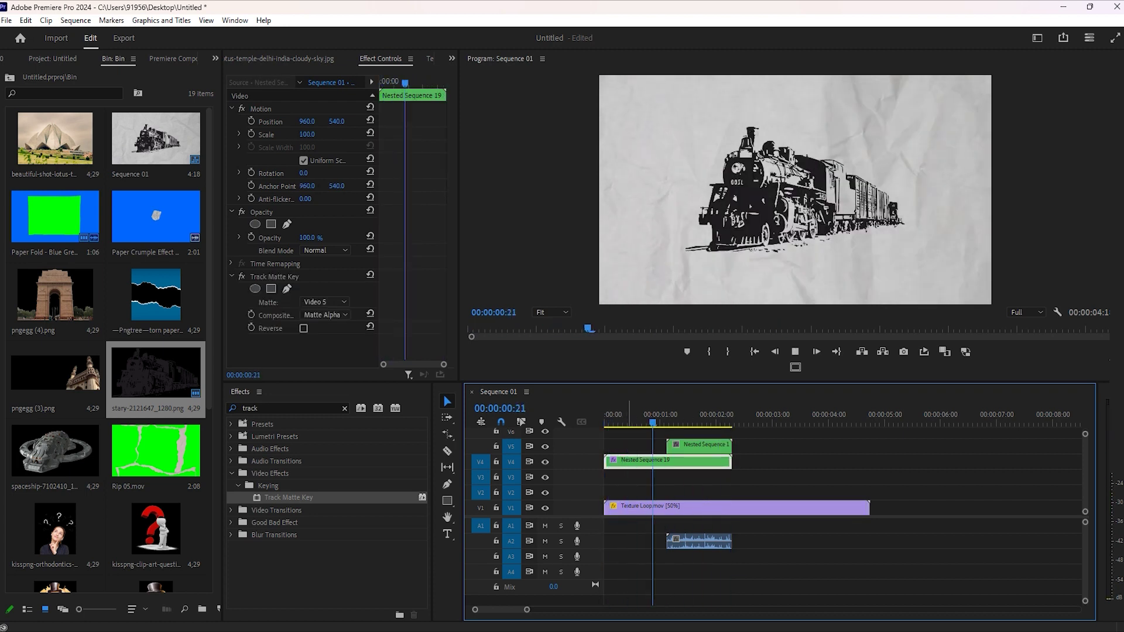
Duplicate the two nested clips from V4 and V5 onto tracks V2 and V3, keeping their timing
{"action": "left_click_drag", "start_coordinate": [730, 414], "coordinate": [679, 415]}
{"action": "left_click_drag", "start_coordinate": [792, 437], "coordinate": [609, 493]}
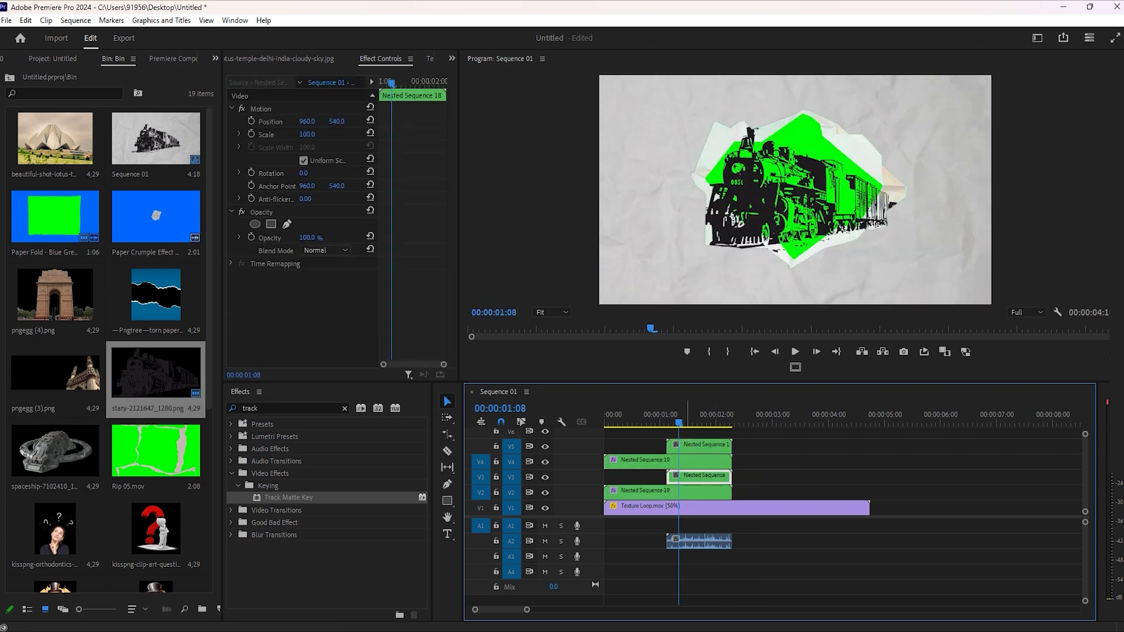
{"action": "key", "text": "space"}
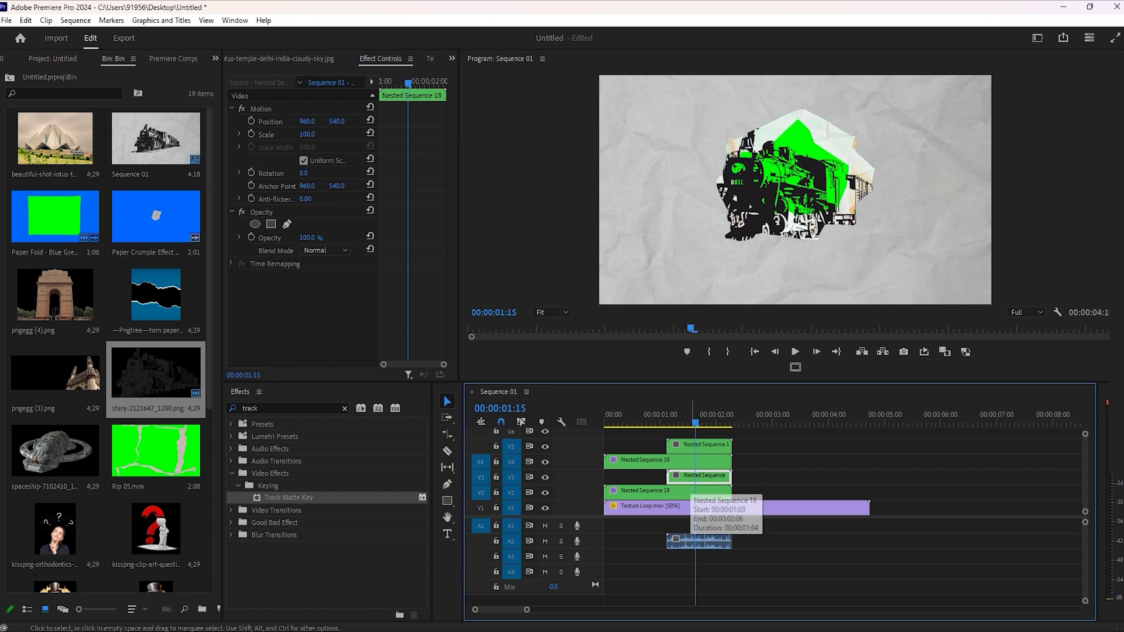
Toggle the output of tracks V1, V2 and V3 to compare the duplicated layers with the originals
{"action": "left_click", "coordinate": [546, 493]}
{"action": "left_click", "coordinate": [545, 508]}
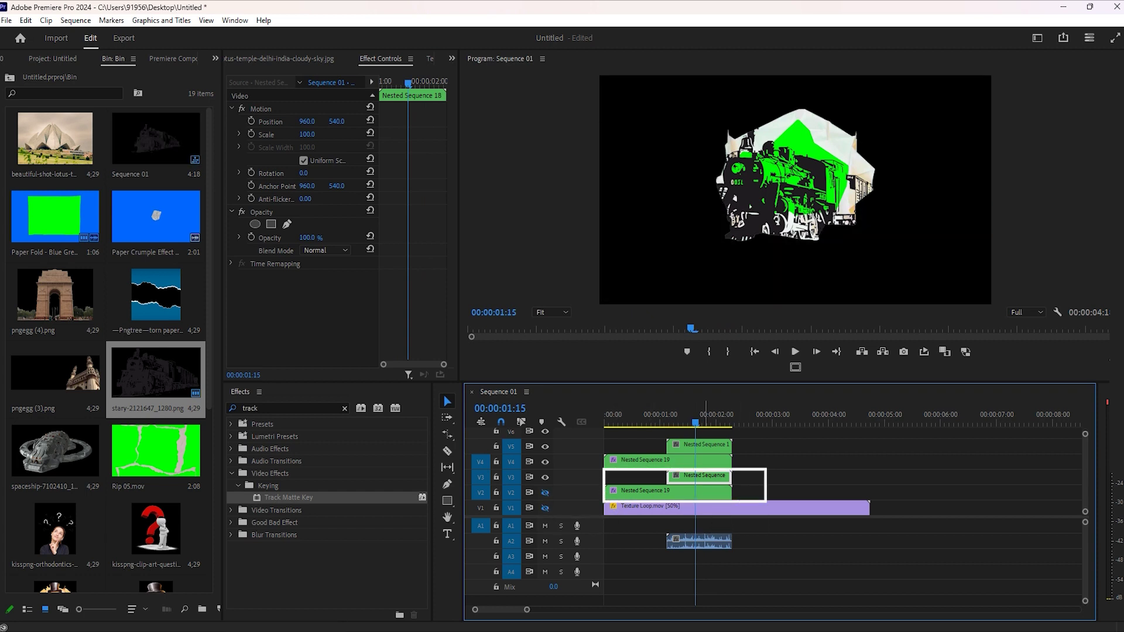
{"action": "left_click", "coordinate": [546, 508]}
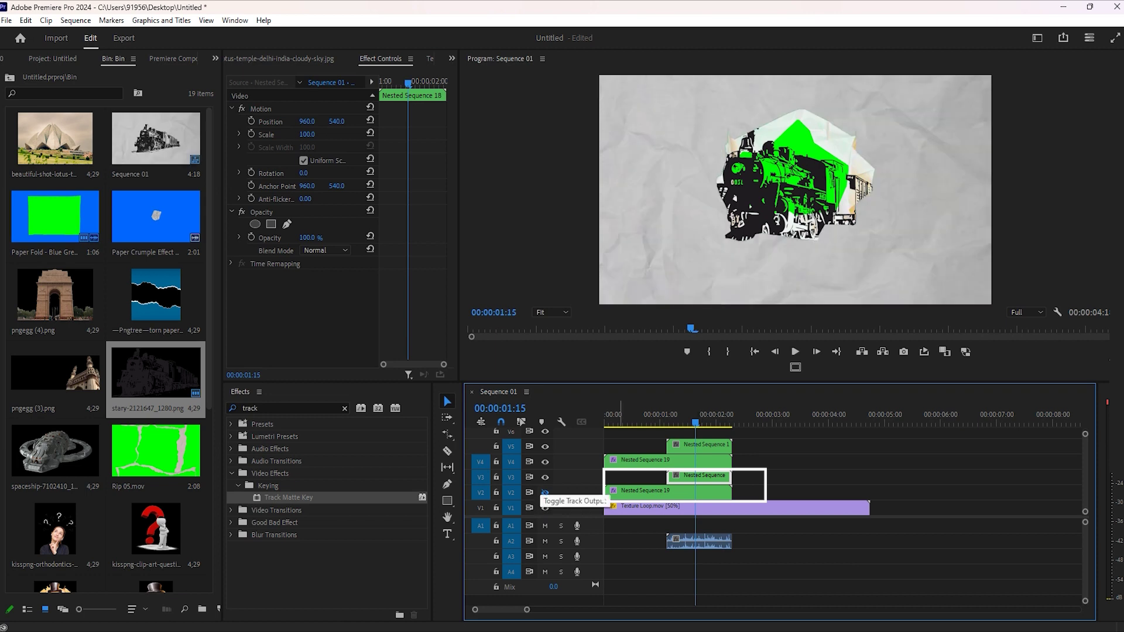
{"action": "left_click", "coordinate": [545, 477]}
{"action": "left_click_drag", "start_coordinate": [639, 422], "coordinate": [714, 422]}
{"action": "key", "text": "Left"}
{"action": "key", "text": "Left"}
{"action": "key", "text": "Left"}
{"action": "key", "text": "Left"}
{"action": "key", "text": "Left"}
{"action": "key", "text": "Left"}
{"action": "key", "text": "Left"}
{"action": "key", "text": "Left"}
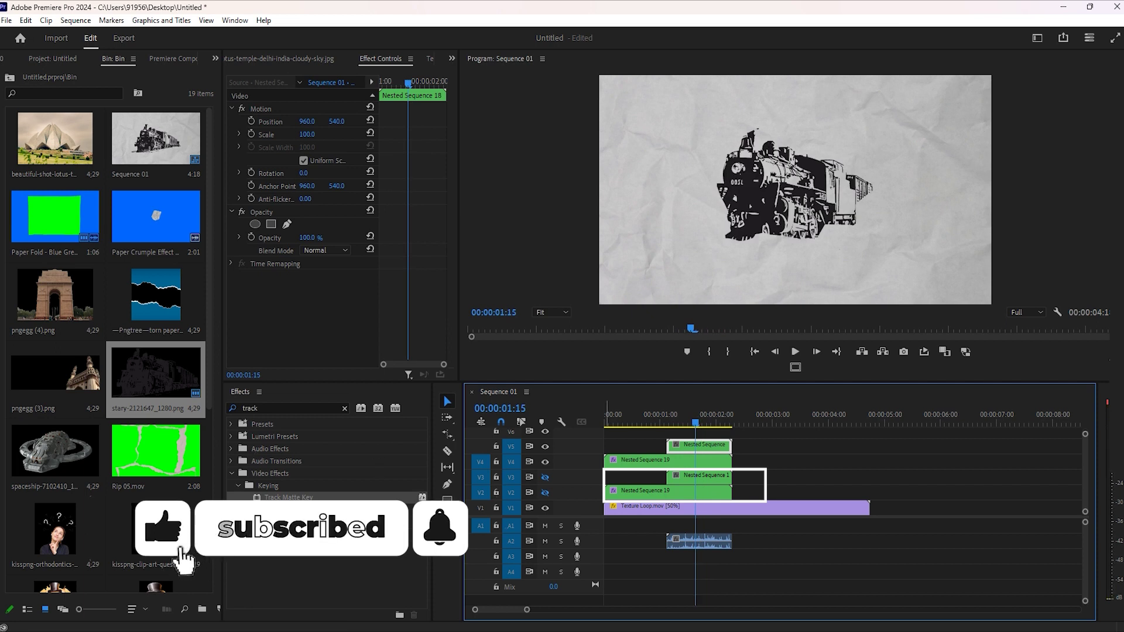
{"action": "left_click", "coordinate": [545, 477]}
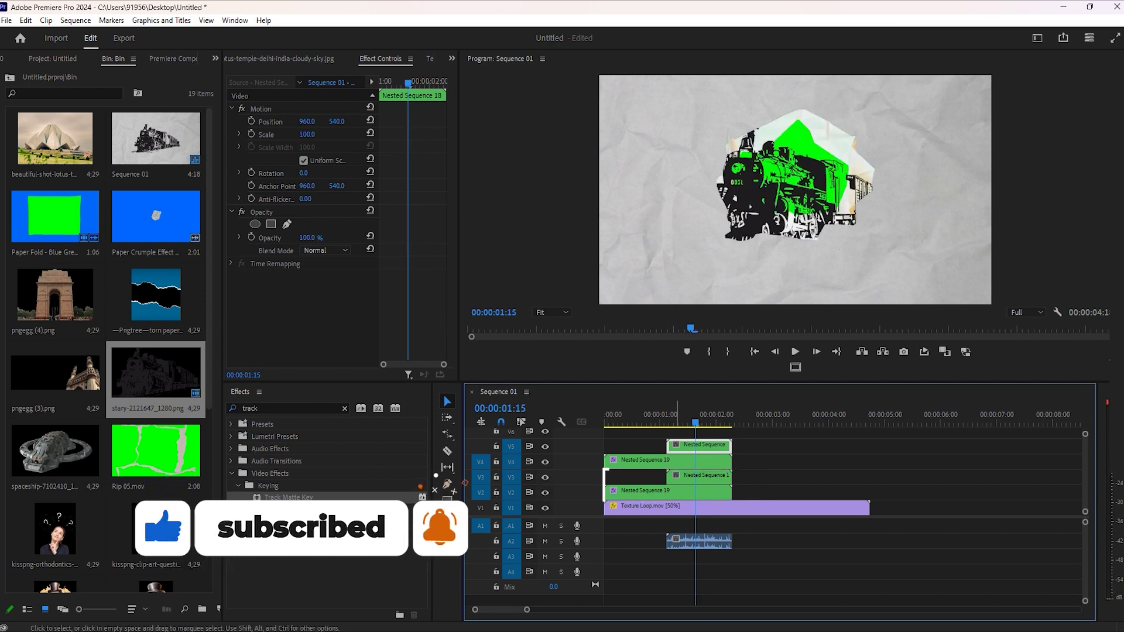
Apply Ultra Key to the duplicated nested clip on V3 and sample its green area as the key color
{"action": "left_click", "coordinate": [707, 477]}
{"action": "left_click", "coordinate": [287, 409]}
{"action": "type", "text": "ultr"}
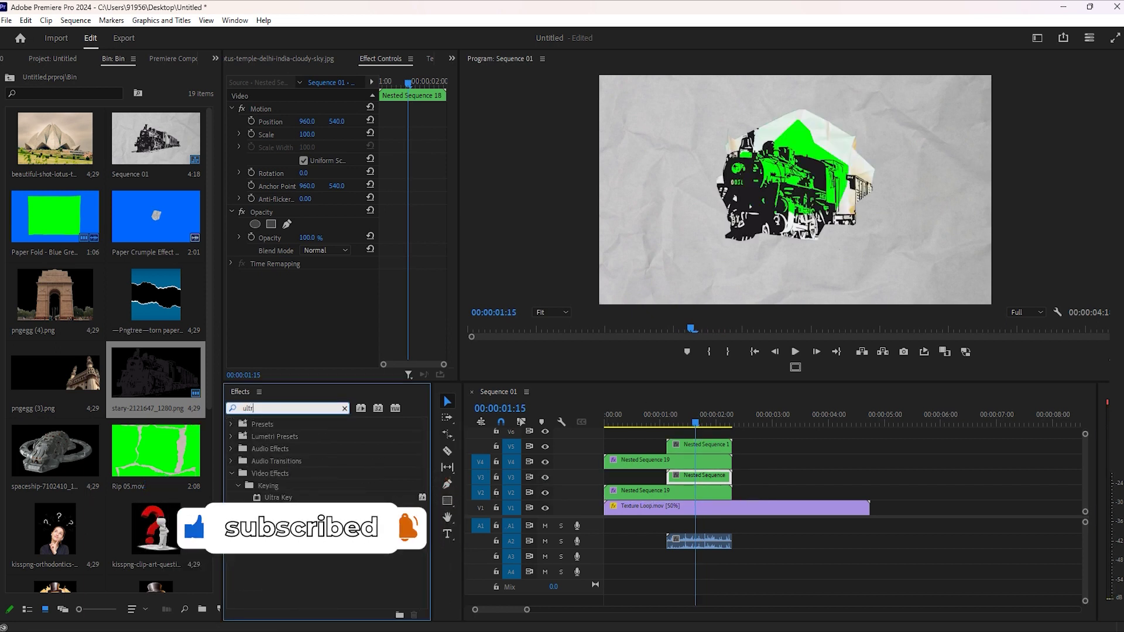
{"action": "left_click_drag", "start_coordinate": [674, 492], "coordinate": [700, 476]}
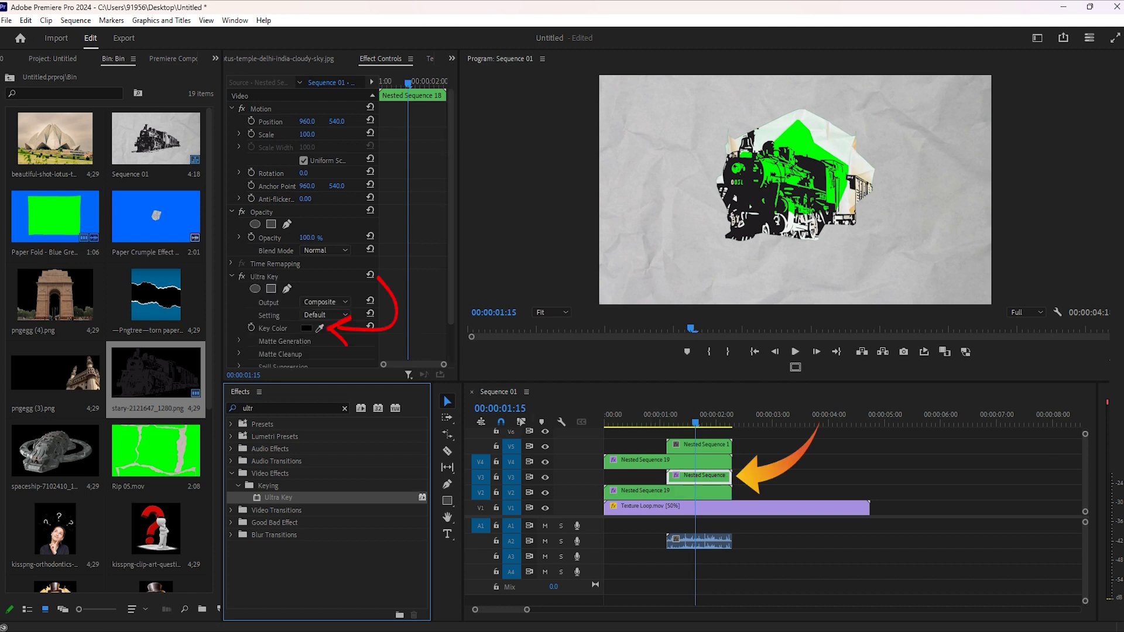
{"action": "left_click", "coordinate": [319, 328]}
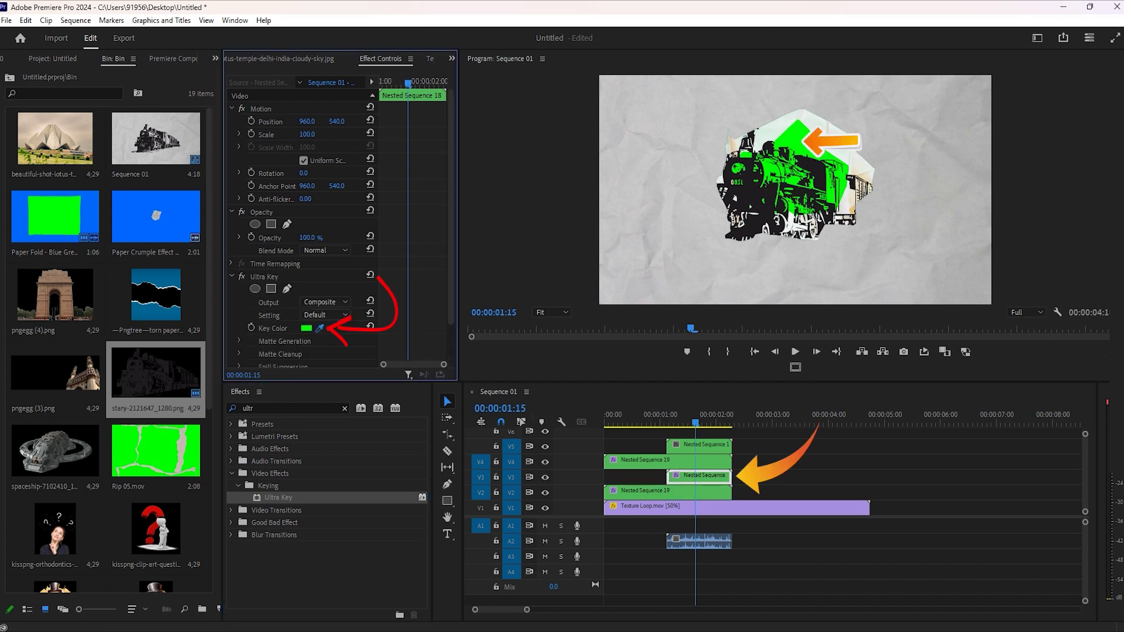
{"action": "left_click", "coordinate": [788, 146]}
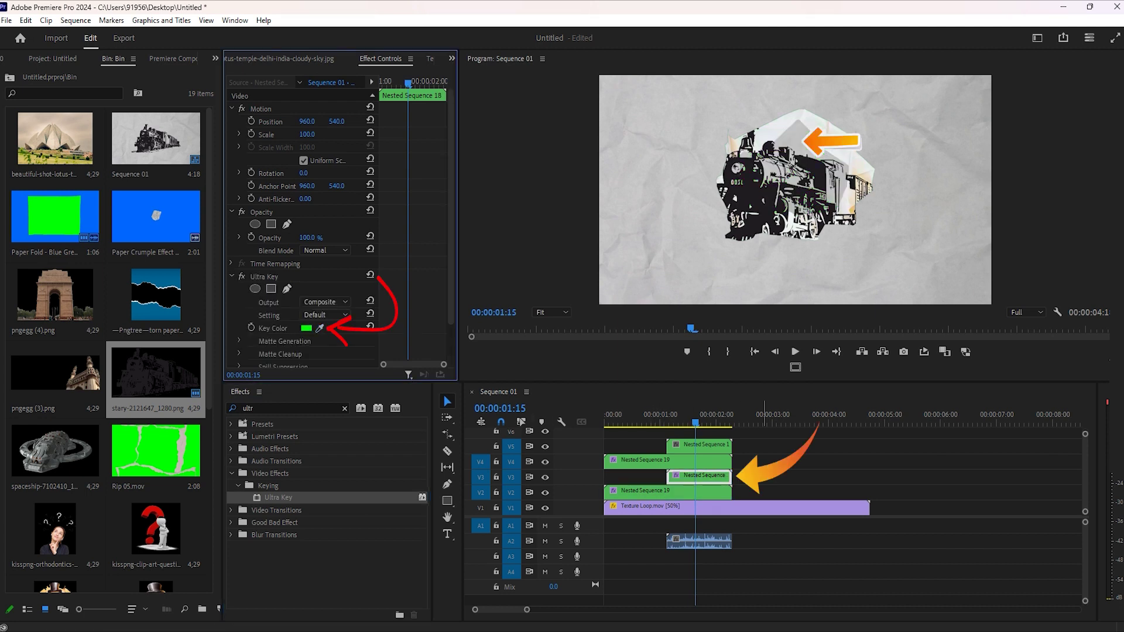
Examine the edges of the keyed frame at 00:00:01:03 in the enlarged program view
{"action": "left_click_drag", "start_coordinate": [695, 422], "coordinate": [667, 423]}
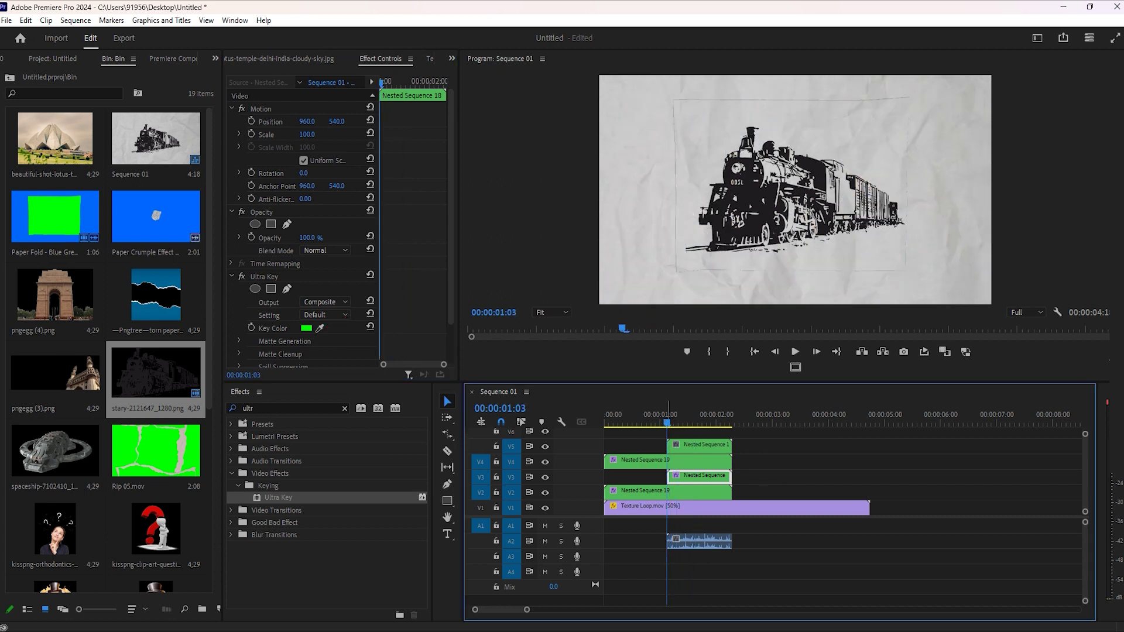
{"action": "key", "text": "grave"}
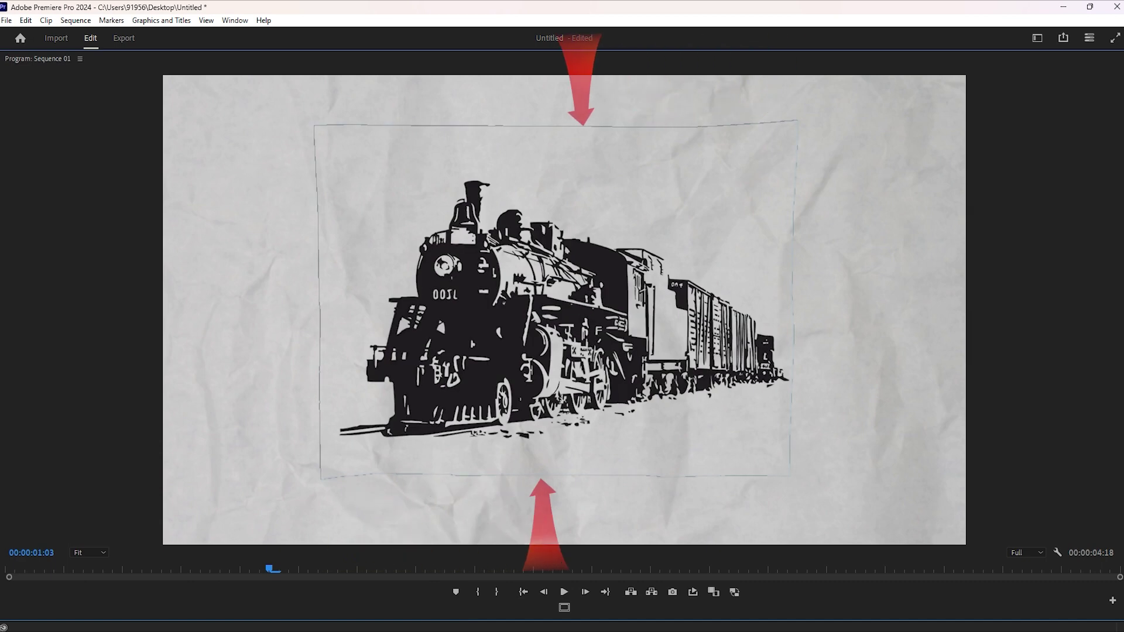
{"action": "key", "text": "grave"}
Apply Track Matte Key to the V3 nested clip with Video 4 as the matte and check the frame enlarged
{"action": "left_click", "coordinate": [698, 477]}
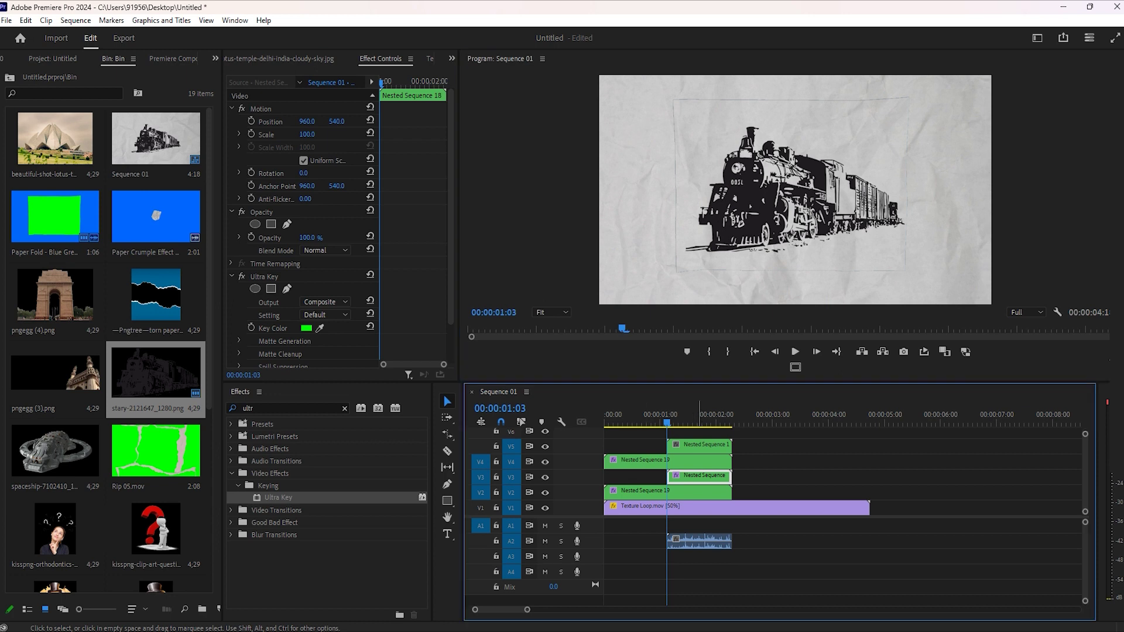
{"action": "left_click", "coordinate": [344, 408]}
{"action": "type", "text": "track"}
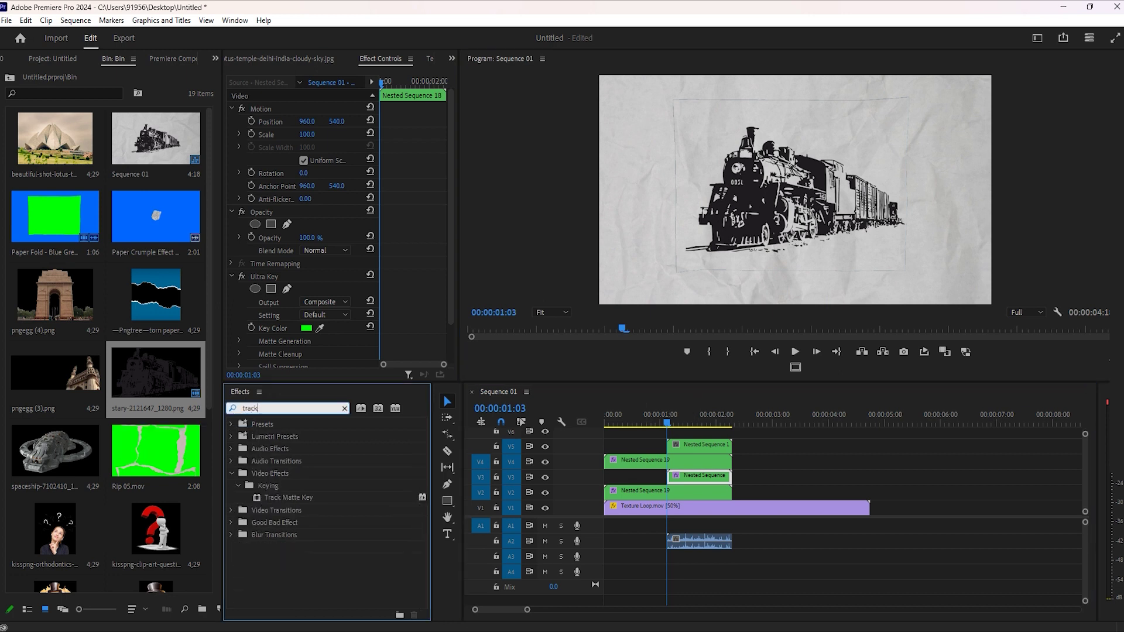
{"action": "left_click_drag", "start_coordinate": [265, 497], "coordinate": [699, 476]}
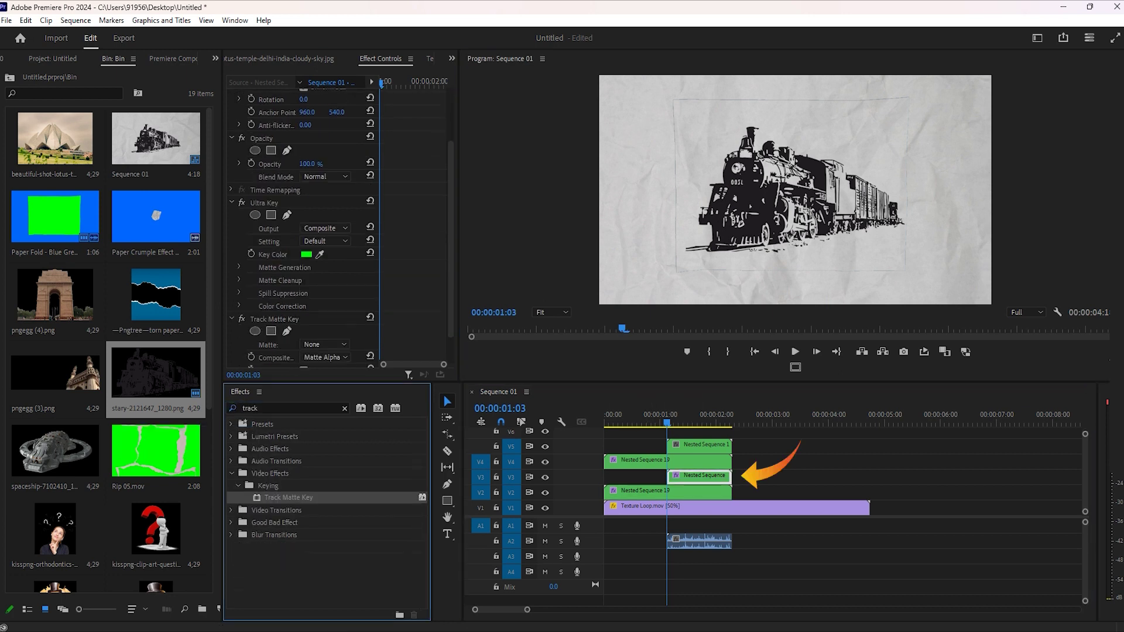
{"action": "left_click", "coordinate": [325, 308]}
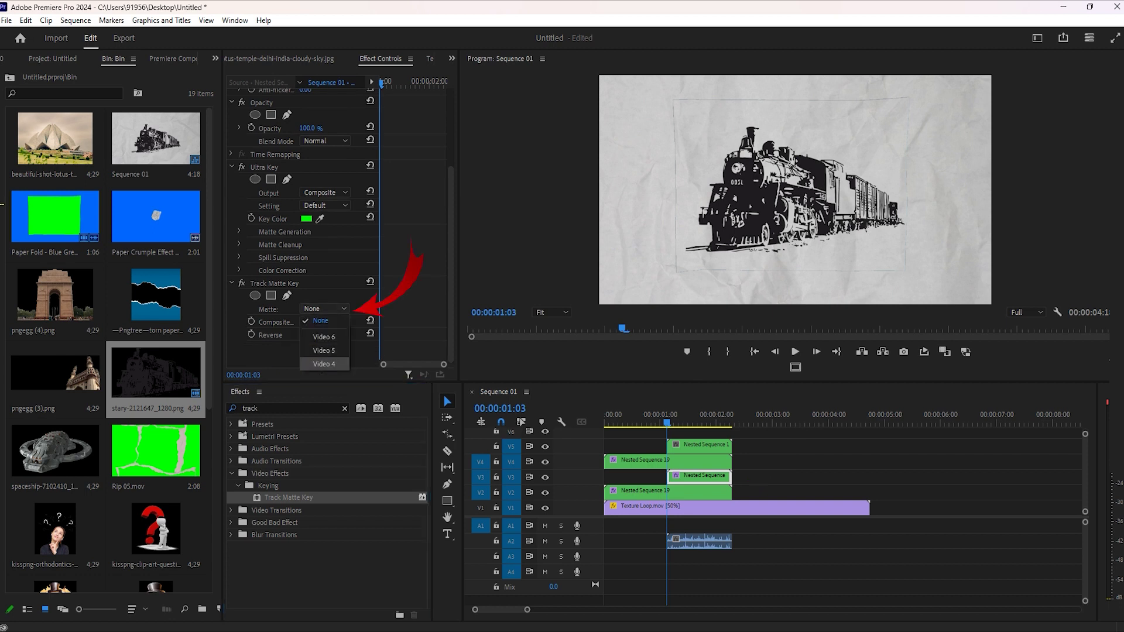
{"action": "left_click", "coordinate": [324, 363]}
{"action": "key", "text": "grave"}
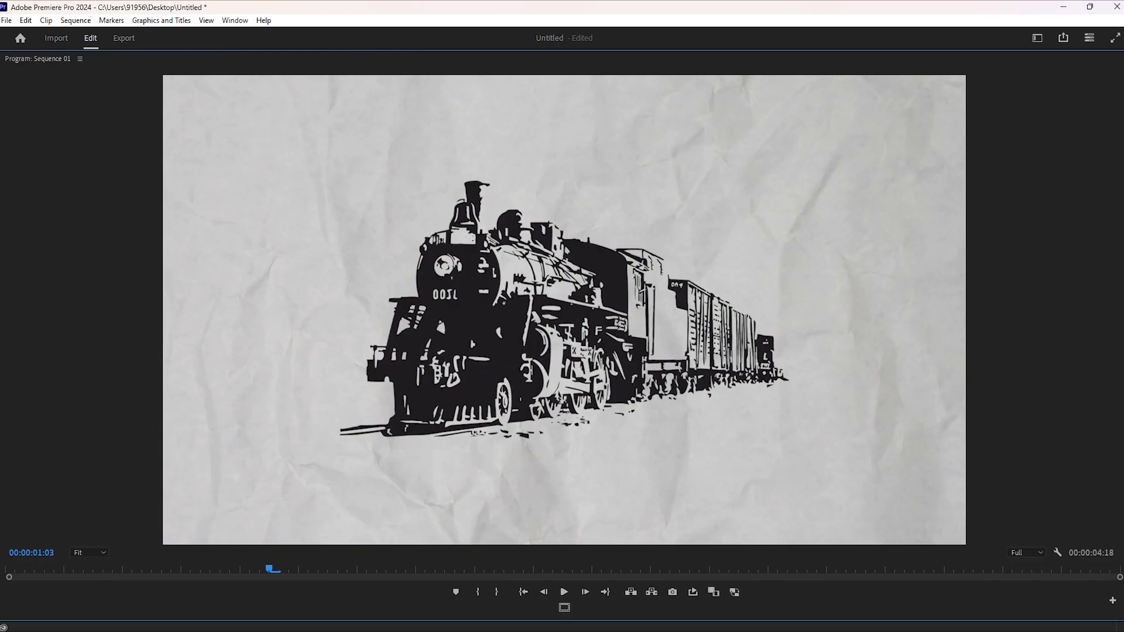
{"action": "key", "text": "grave"}
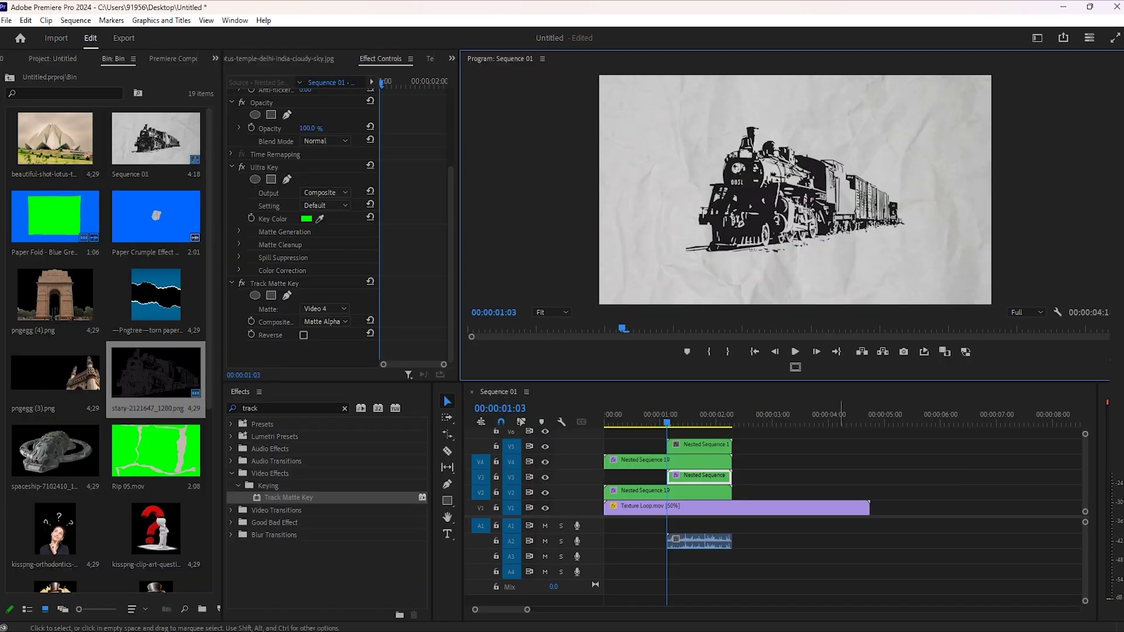
Play the sequence to review the tear effect and step to the end of the nested clips at 00:00:04:17
{"action": "left_click", "coordinate": [668, 462]}
{"action": "key", "text": "space"}
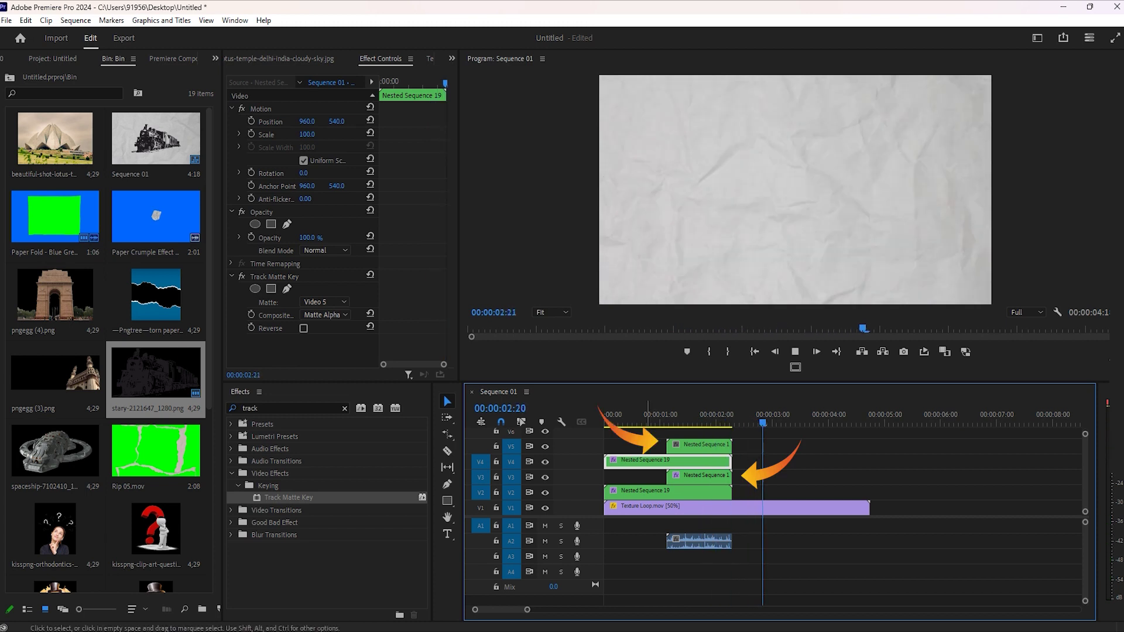
{"action": "left_click_drag", "start_coordinate": [697, 420], "coordinate": [497, 435]}
{"action": "key", "text": "space"}
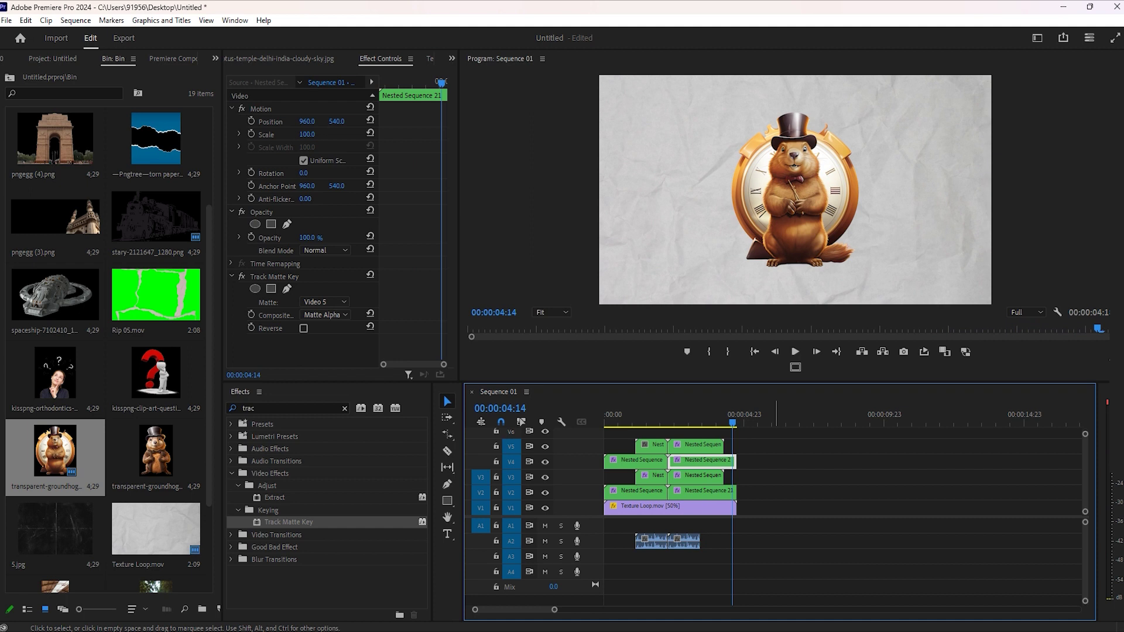
{"action": "key", "text": "Right"}
{"action": "key", "text": "Right"}
{"action": "key", "text": "Right"}
{"action": "key", "text": "Right"}
{"action": "key", "text": "Left"}
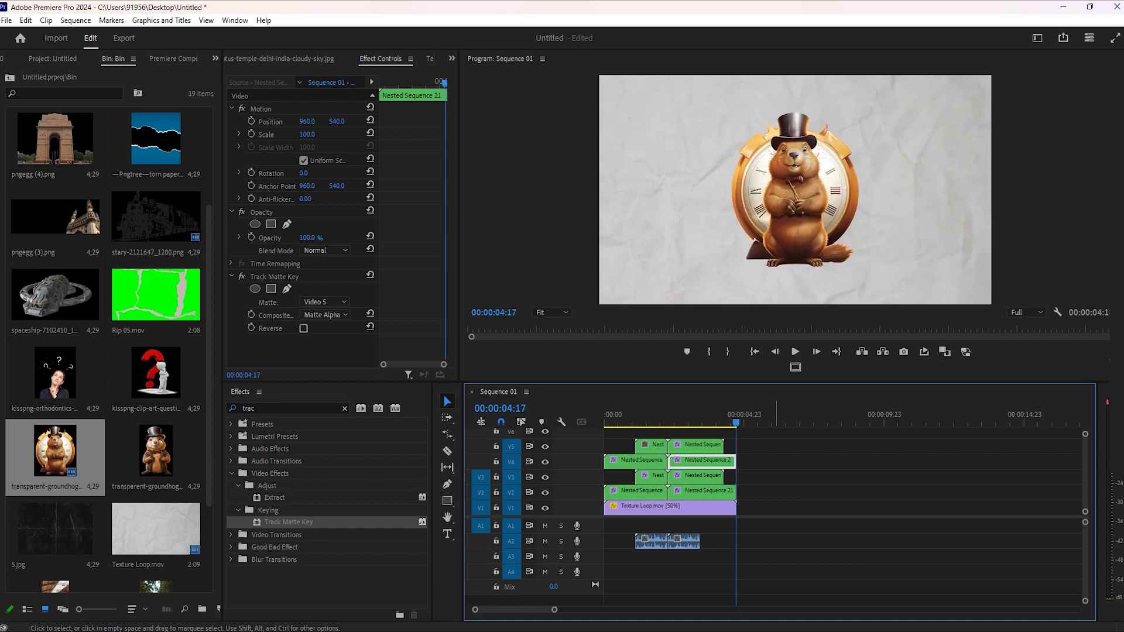
Place the metro station photo on V2 after the existing clips, with scale 85.8 and vertical position 742
{"action": "left_click_drag", "start_coordinate": [736, 422], "coordinate": [760, 422]}
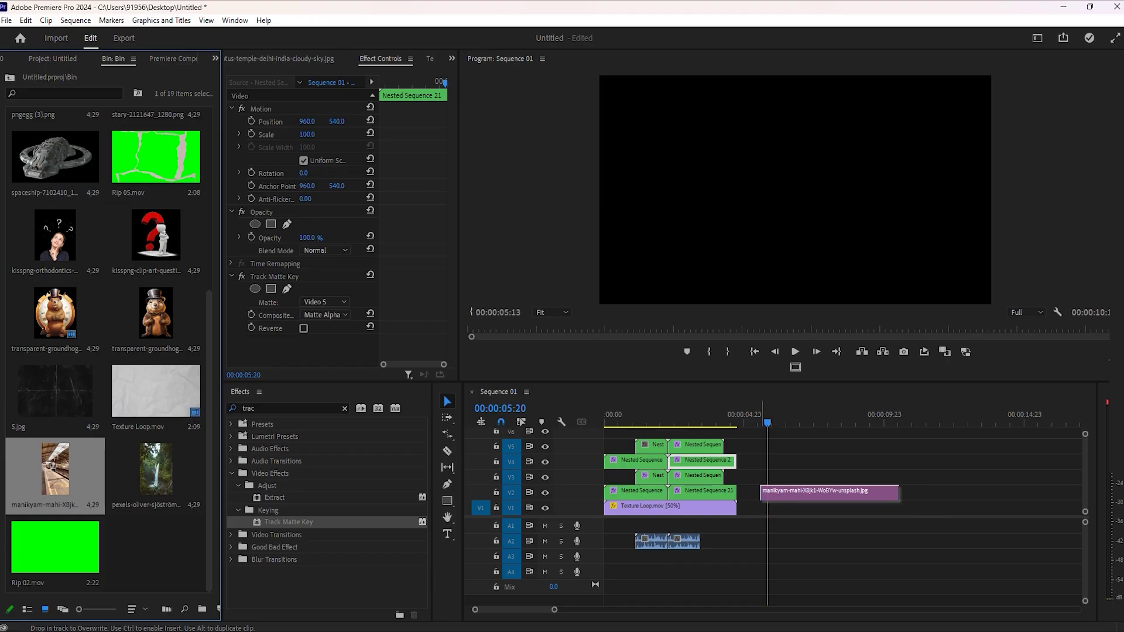
{"action": "key", "text": "Right"}
{"action": "key", "text": "Right"}
{"action": "key", "text": "Right"}
{"action": "key", "text": "Right"}
{"action": "key", "text": "Right"}
{"action": "key", "text": "Right"}
{"action": "key", "text": "Right"}
{"action": "left_click_drag", "start_coordinate": [337, 121], "coordinate": [389, 122]}
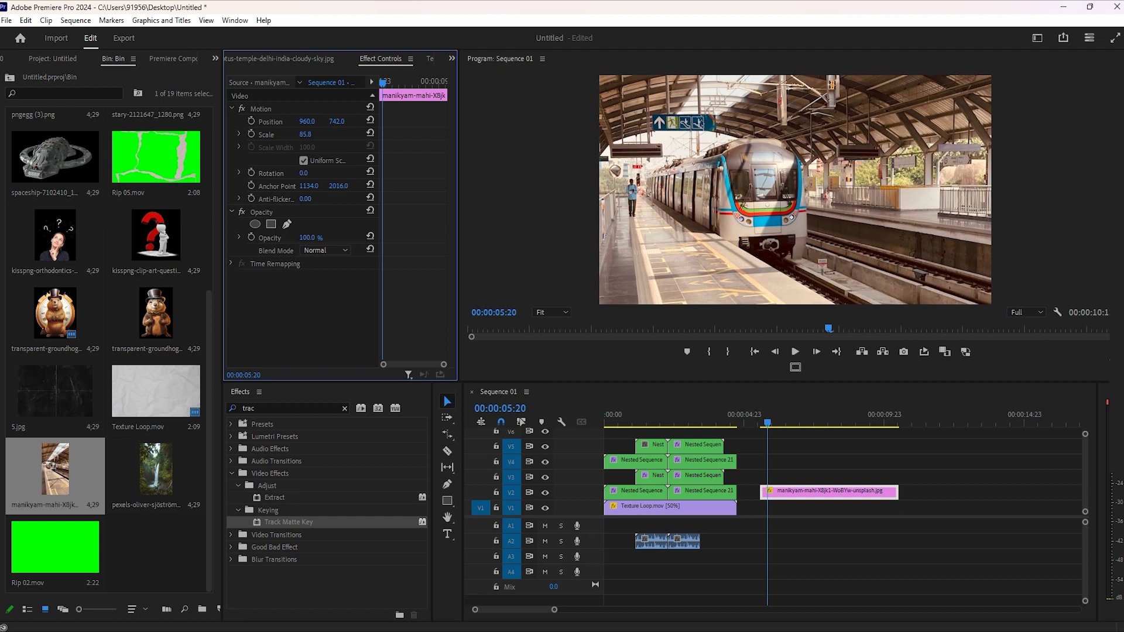
Place Rip 02.mov on V3 above the last part of the station photo, so both clips end together
{"action": "left_click", "coordinate": [156, 554]}
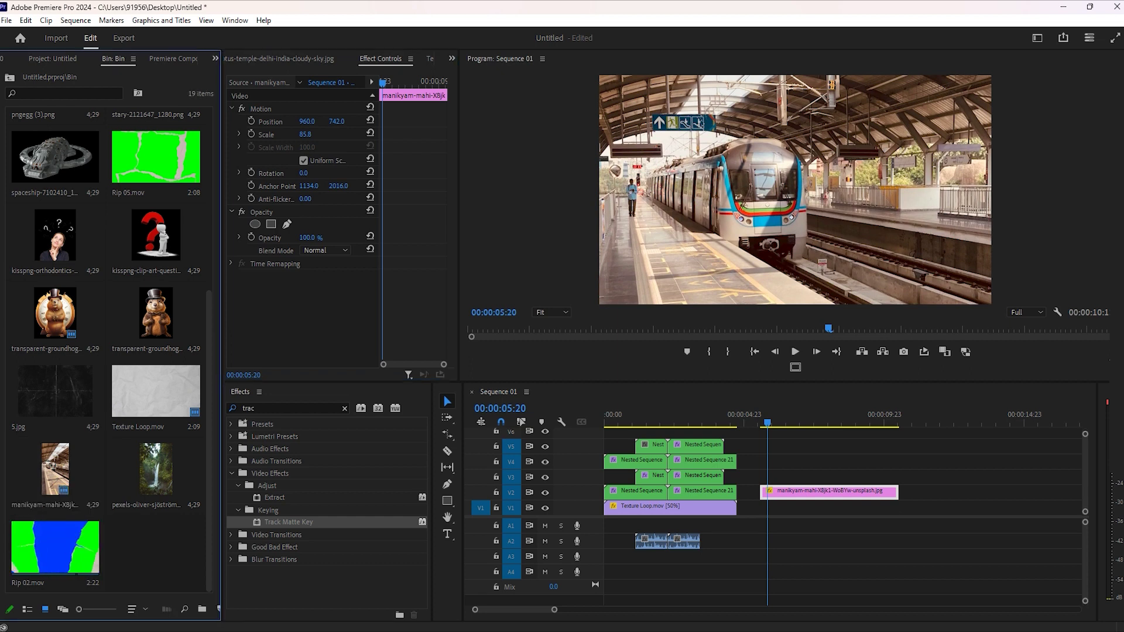
{"action": "left_click_drag", "start_coordinate": [55, 547], "coordinate": [819, 475]}
{"action": "key", "text": "space"}
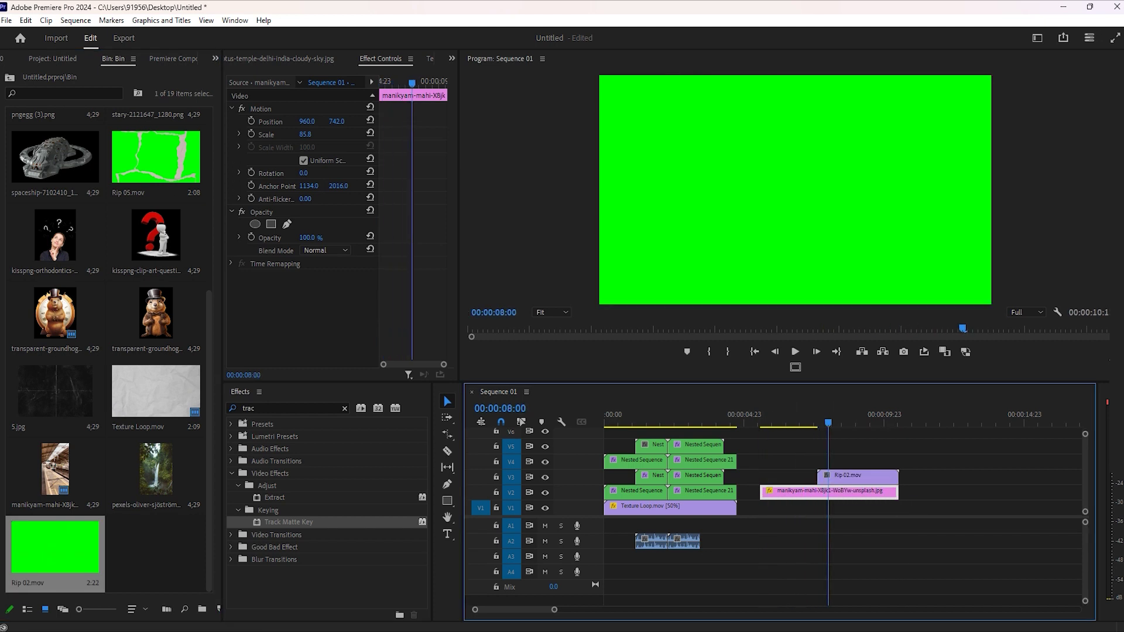
Set Rip 02.mov to frame size and preview the tear up to 00:00:09:10
{"action": "right_click", "coordinate": [878, 476]}
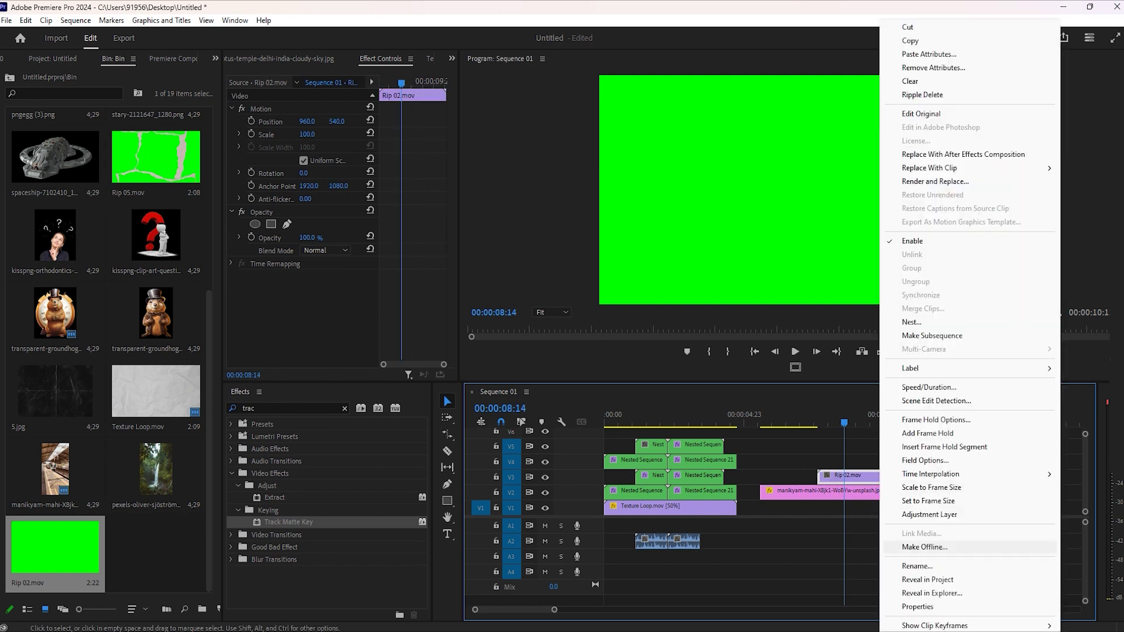
{"action": "left_click", "coordinate": [928, 500]}
{"action": "left_click_drag", "start_coordinate": [785, 436], "coordinate": [834, 492]}
{"action": "left_click", "coordinate": [869, 417]}
{"action": "left_click_drag", "start_coordinate": [801, 456], "coordinate": [837, 477]}
{"action": "left_click", "coordinate": [853, 527]}
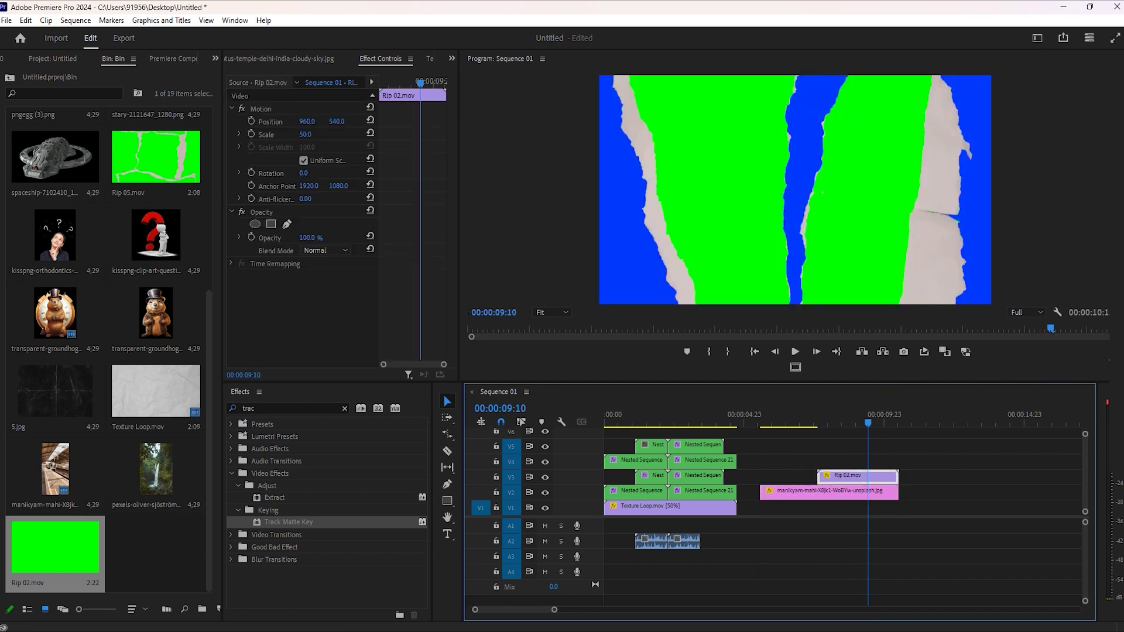
Apply the Ultra Key effect to Rip 02.mov on V3
{"action": "left_click", "coordinate": [287, 409]}
{"action": "type", "text": "ultr"}
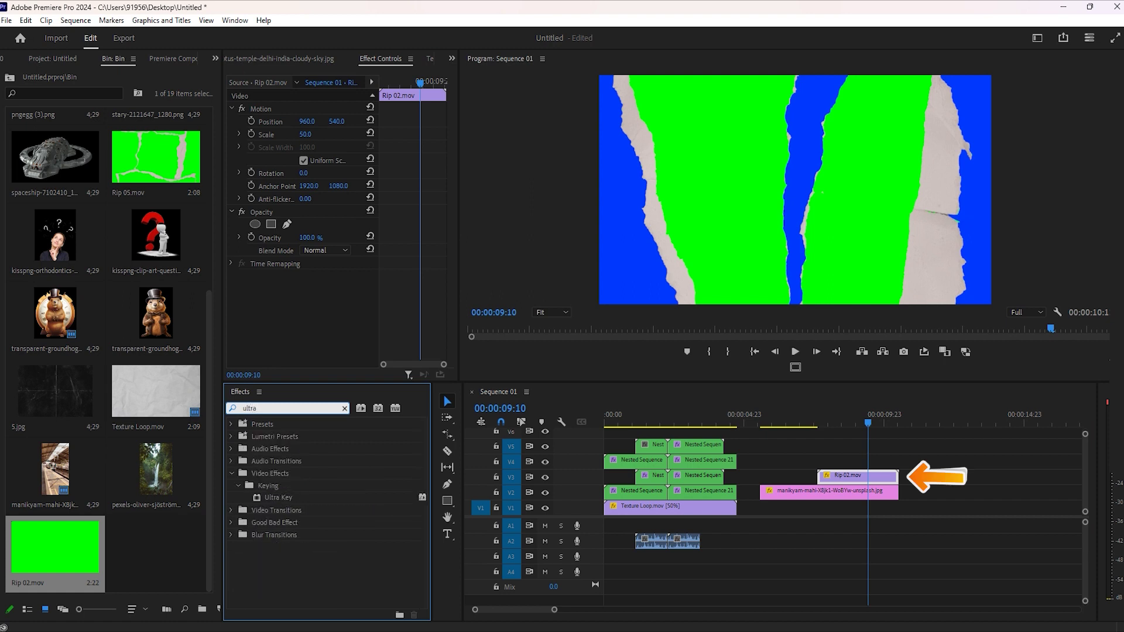
{"action": "left_click_drag", "start_coordinate": [278, 498], "coordinate": [855, 475]}
Sample the green area of Rip 02.mov as the Ultra Key colour at 00:00:08:00
{"action": "left_click", "coordinate": [827, 416]}
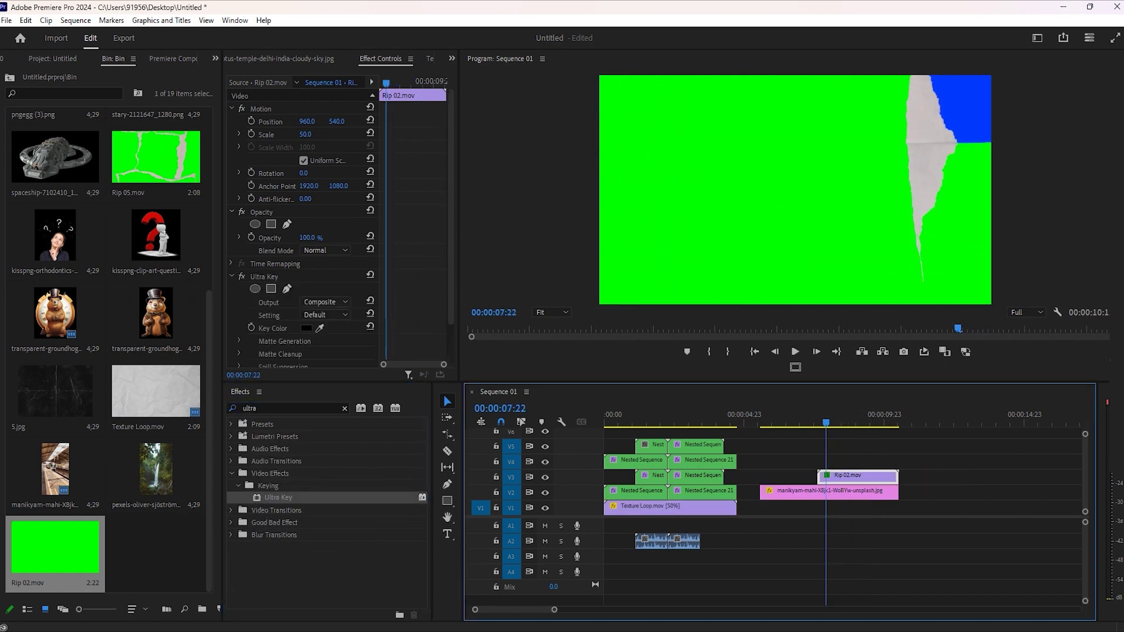
{"action": "key", "text": "space"}
{"action": "key", "text": "Left"}
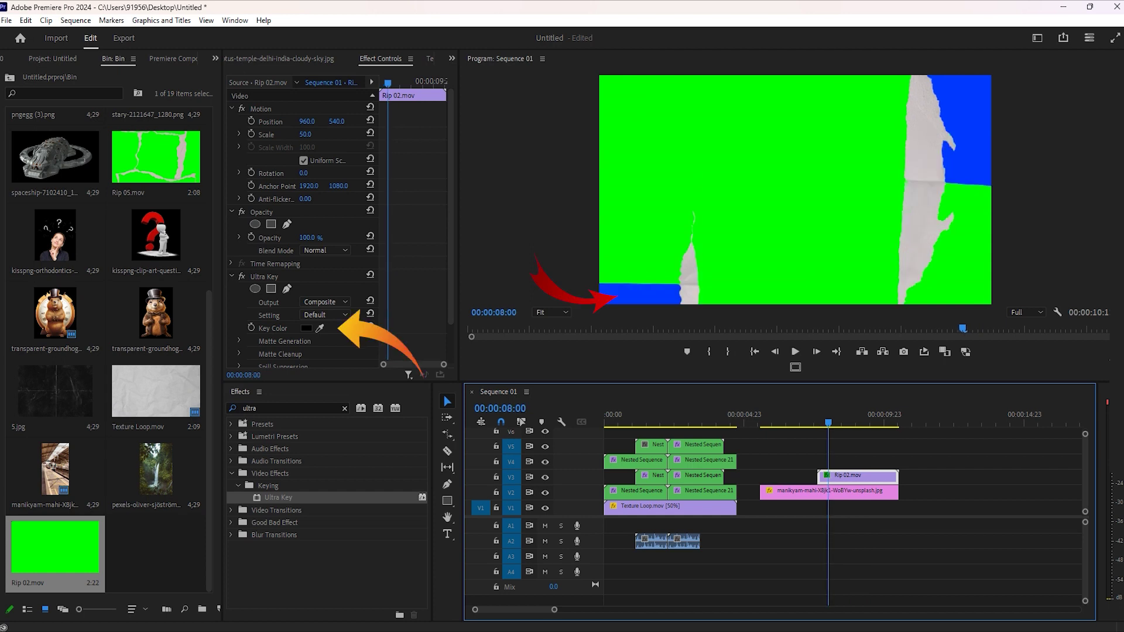
{"action": "left_click", "coordinate": [320, 329]}
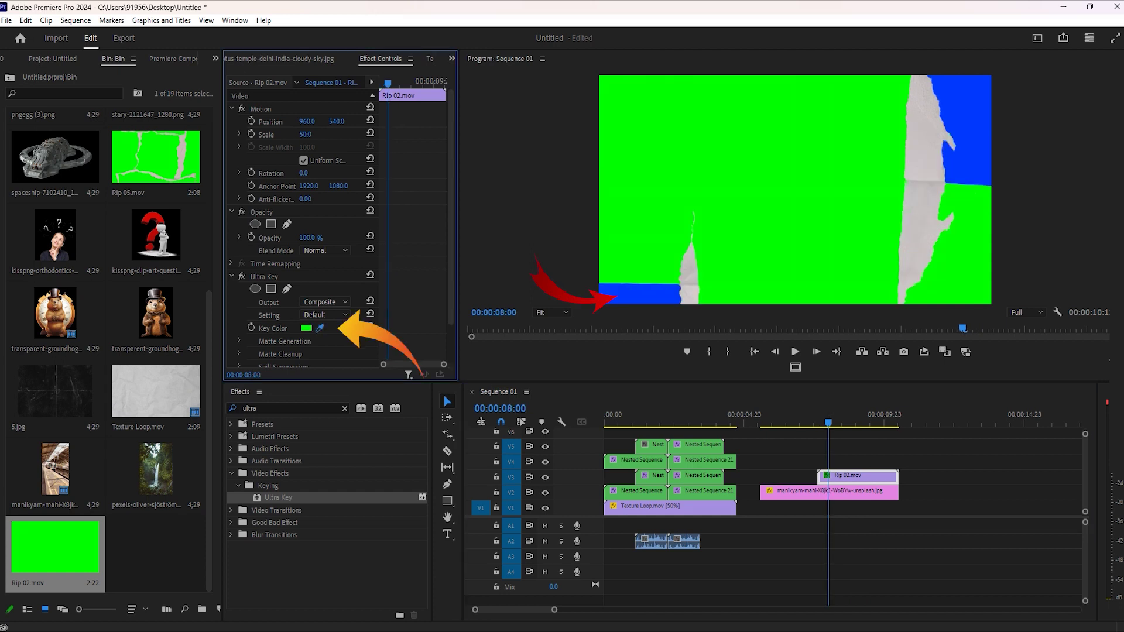
{"action": "left_click", "coordinate": [795, 190]}
Split the station photo on V2 at 00:00:07:15, where Rip 02.mov begins
{"action": "left_click", "coordinate": [818, 416]}
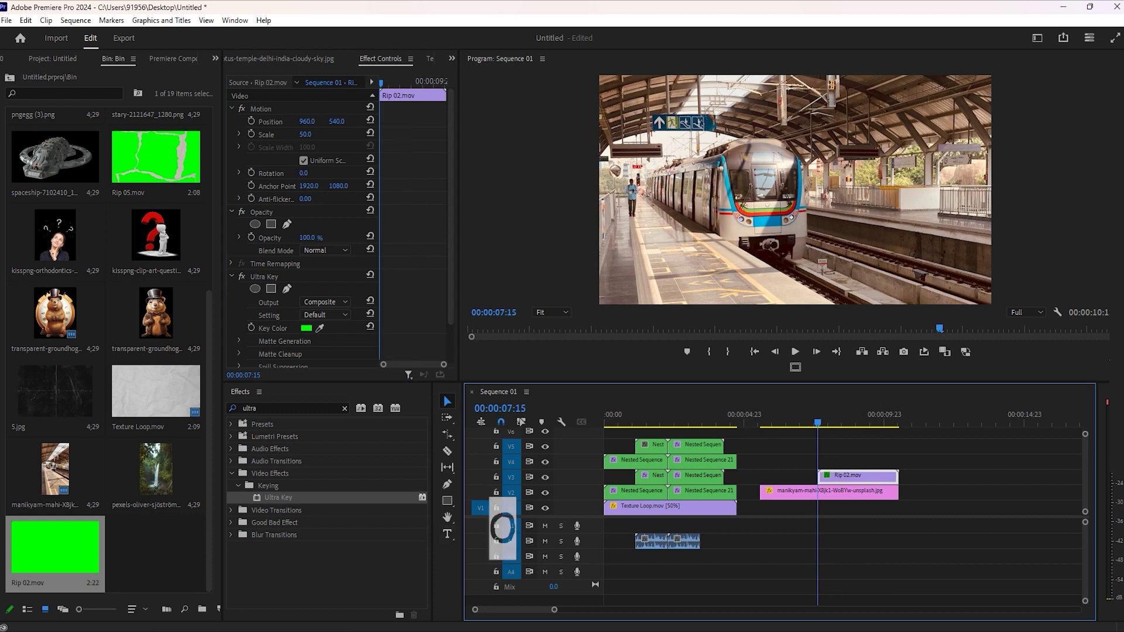
{"action": "left_click", "coordinate": [447, 451]}
{"action": "key", "text": "ctrl+k"}
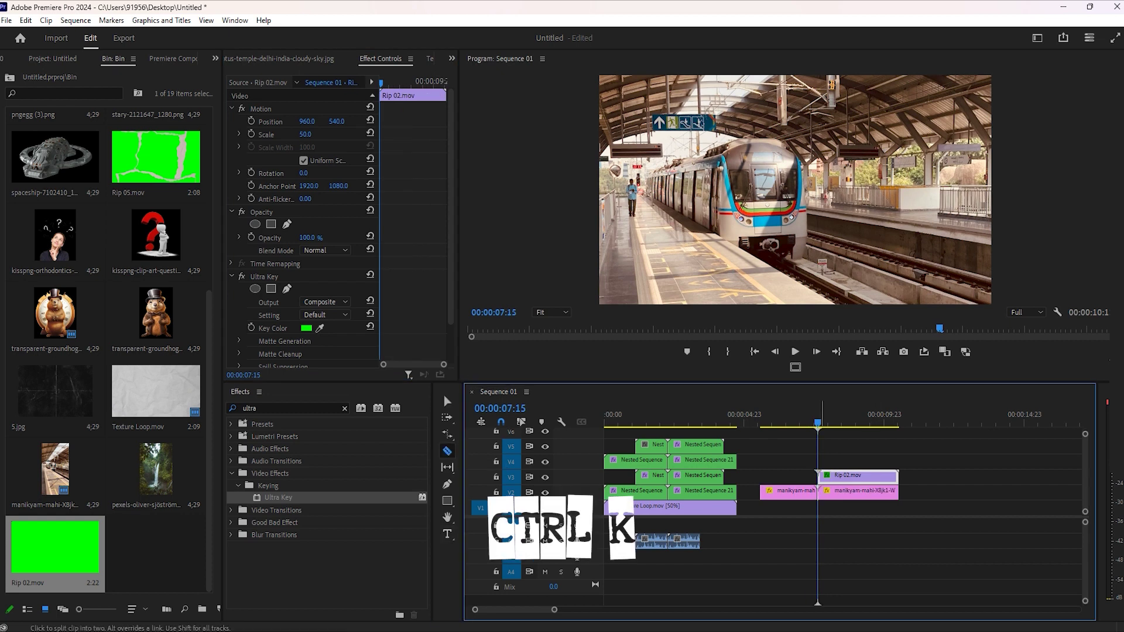
Nest Rip 02.mov together with the second part of the station photo, keeping the default sequence name
{"action": "left_click", "coordinate": [447, 401]}
{"action": "left_click_drag", "start_coordinate": [949, 447], "coordinate": [873, 501]}
{"action": "right_click", "coordinate": [865, 491]}
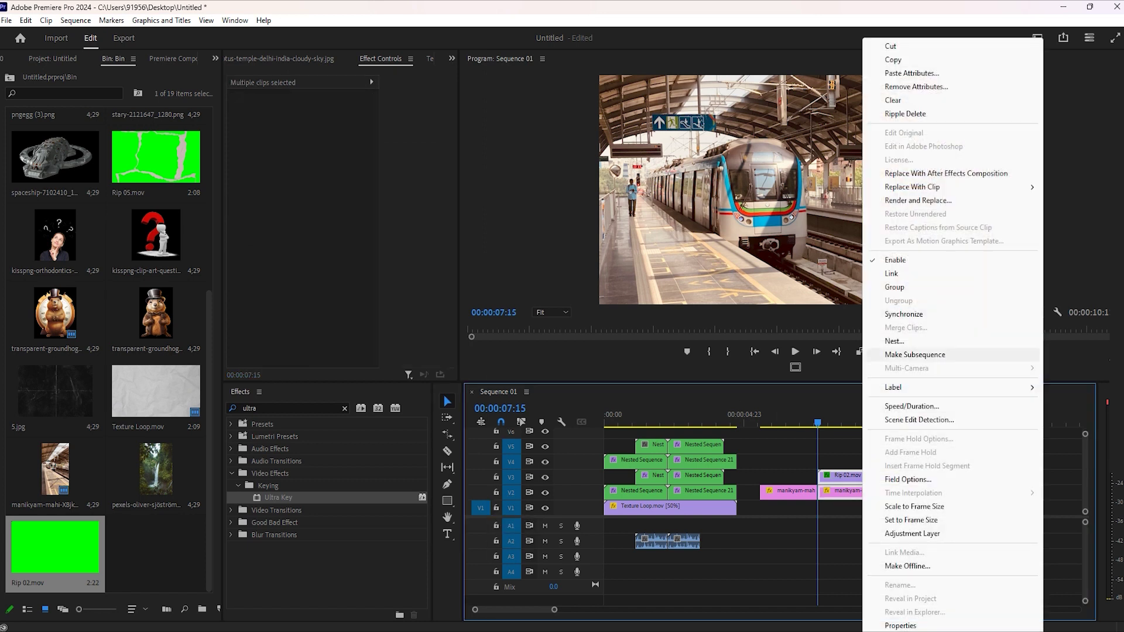
{"action": "left_click", "coordinate": [894, 341]}
{"action": "left_click", "coordinate": [536, 336]}
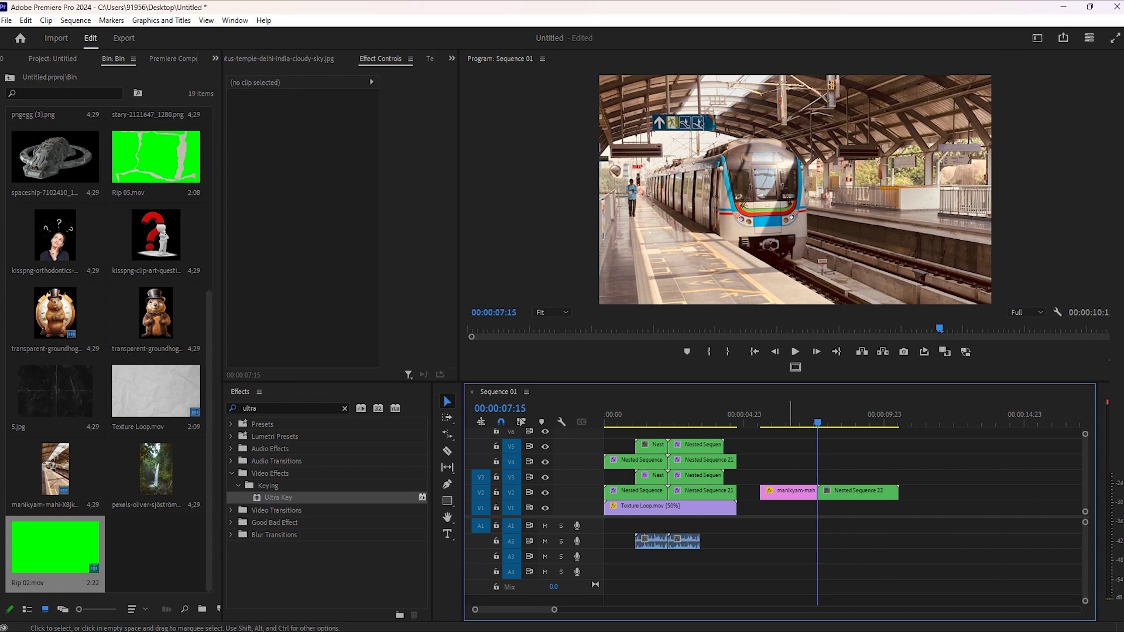
Place the waterfall photo on V1, starting together with Nested Sequence 22 above it
{"action": "left_click", "coordinate": [834, 415]}
{"action": "left_click_drag", "start_coordinate": [834, 415], "coordinate": [867, 416]}
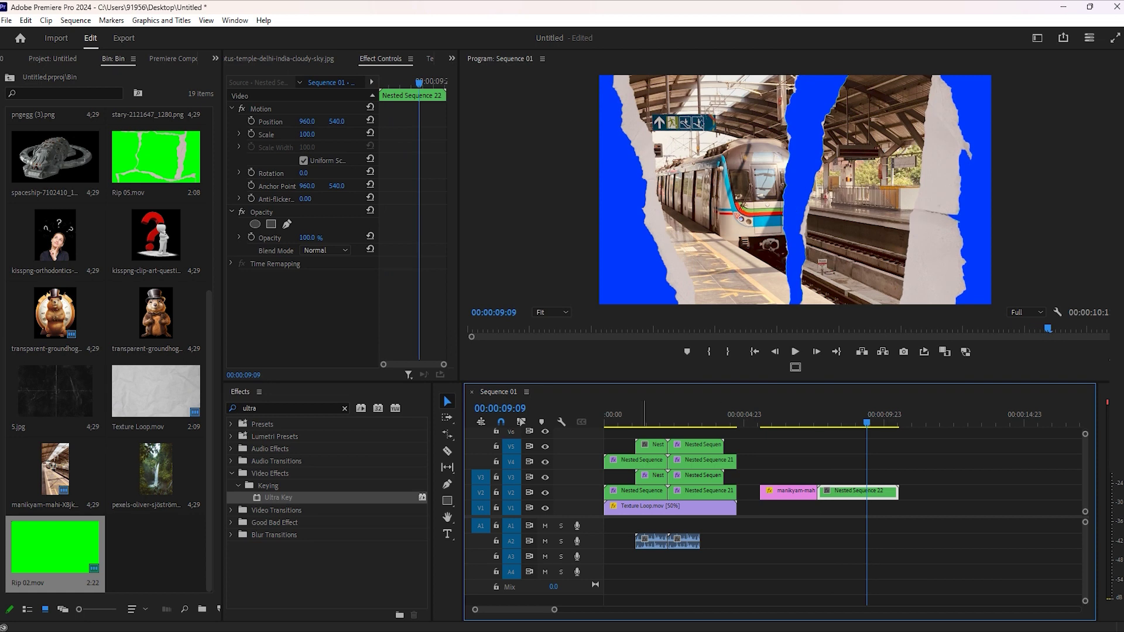
{"action": "left_click_drag", "start_coordinate": [156, 468], "coordinate": [853, 509]}
{"action": "left_click", "coordinate": [925, 508]}
{"action": "left_click", "coordinate": [925, 416]}
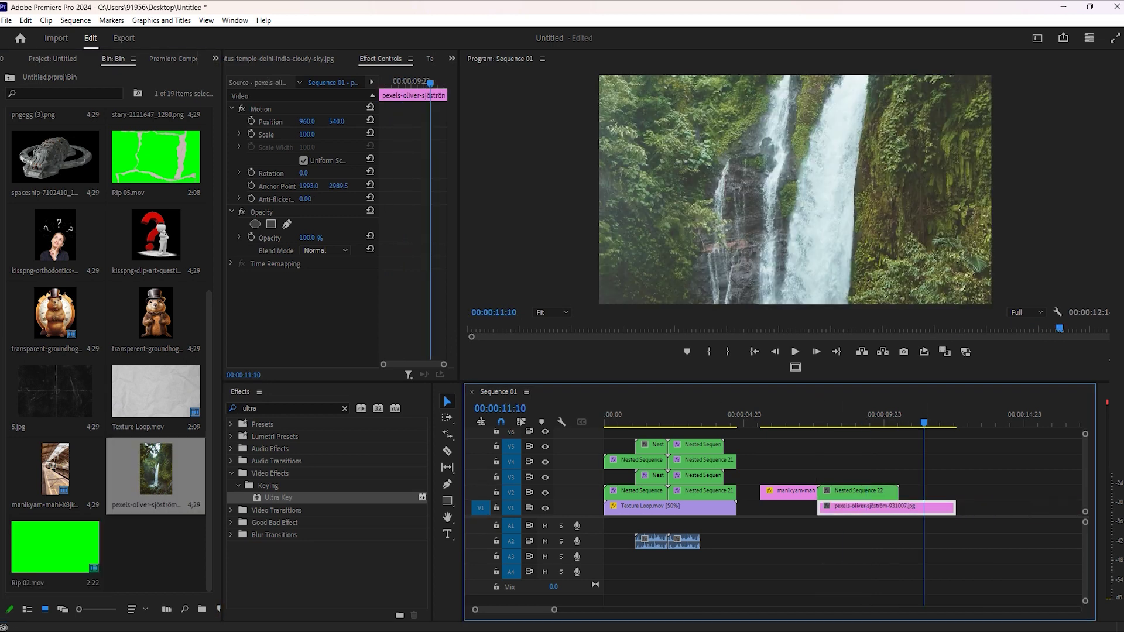
Set the waterfall photo to frame size and enlarge its scale to 49.1 to fill the frame
{"action": "right_click", "coordinate": [925, 508]}
{"action": "left_click", "coordinate": [1008, 533]}
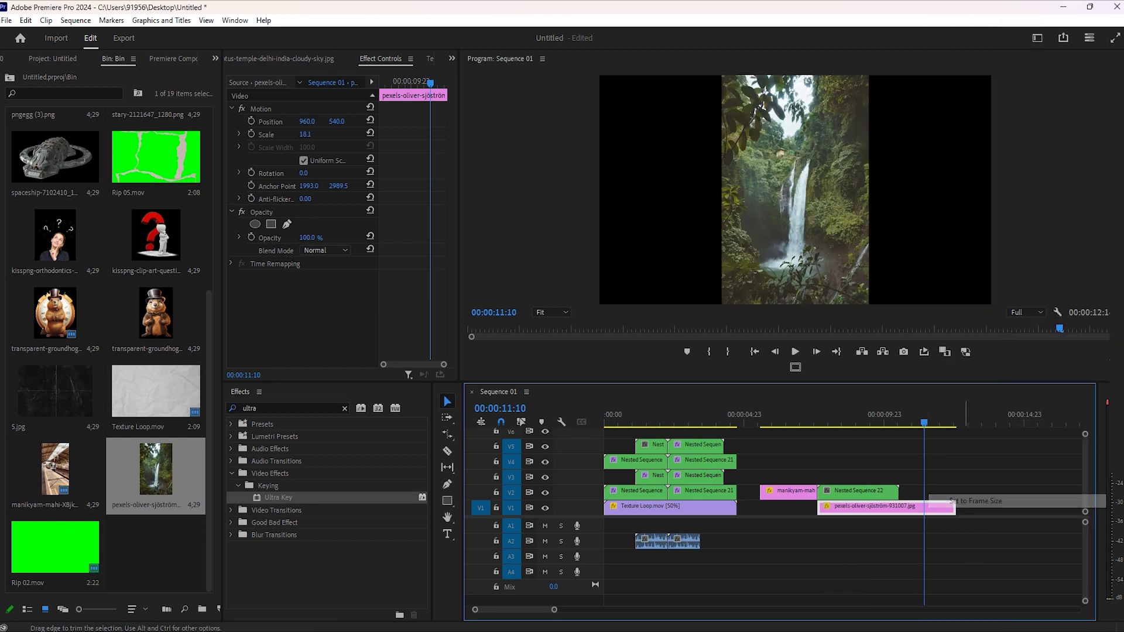
{"action": "left_click_drag", "start_coordinate": [305, 135], "coordinate": [323, 134]}
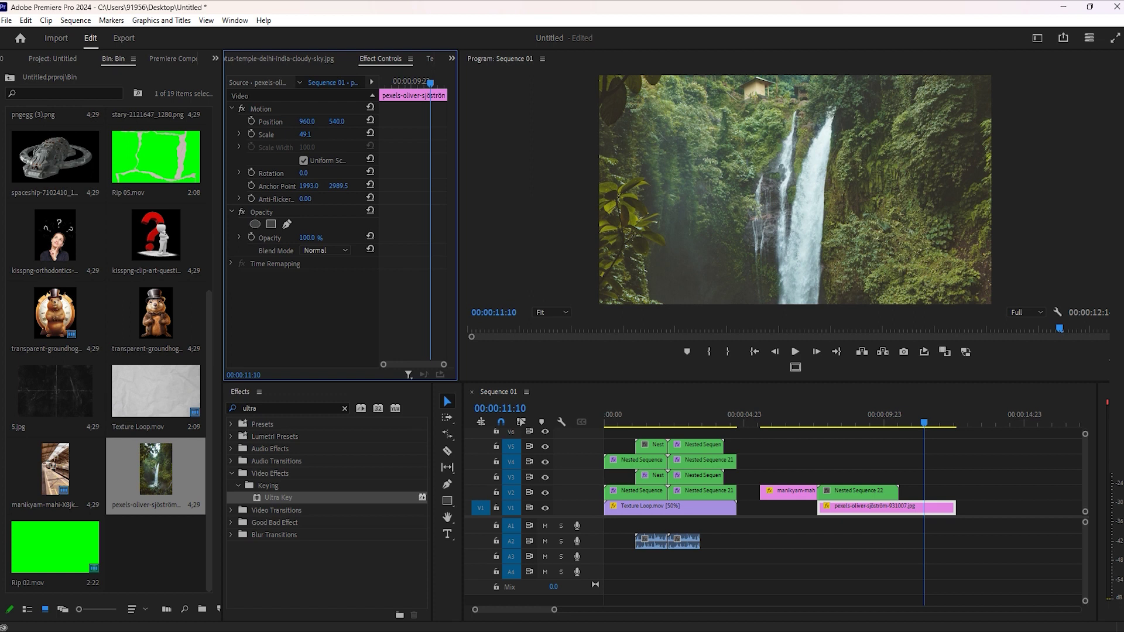
Apply Ultra Key to Nested Sequence 22 and sample the blue area at 00:00:09:17 as the key colour
{"action": "left_click_drag", "start_coordinate": [927, 418], "coordinate": [877, 418]}
{"action": "left_click_drag", "start_coordinate": [278, 497], "coordinate": [858, 491]}
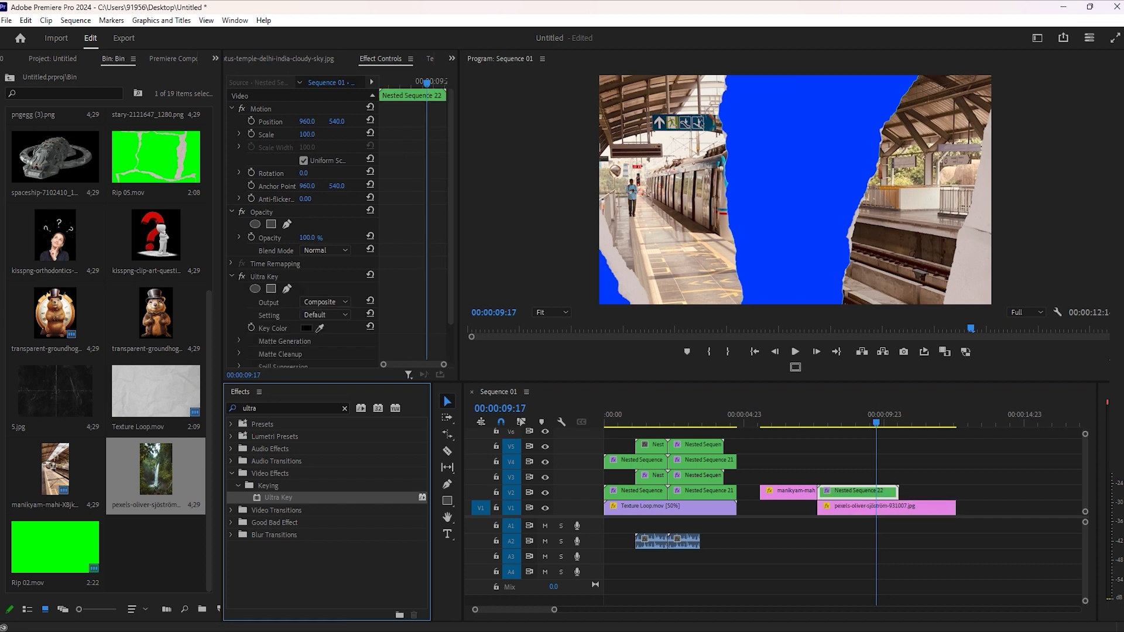
{"action": "left_click", "coordinate": [320, 328]}
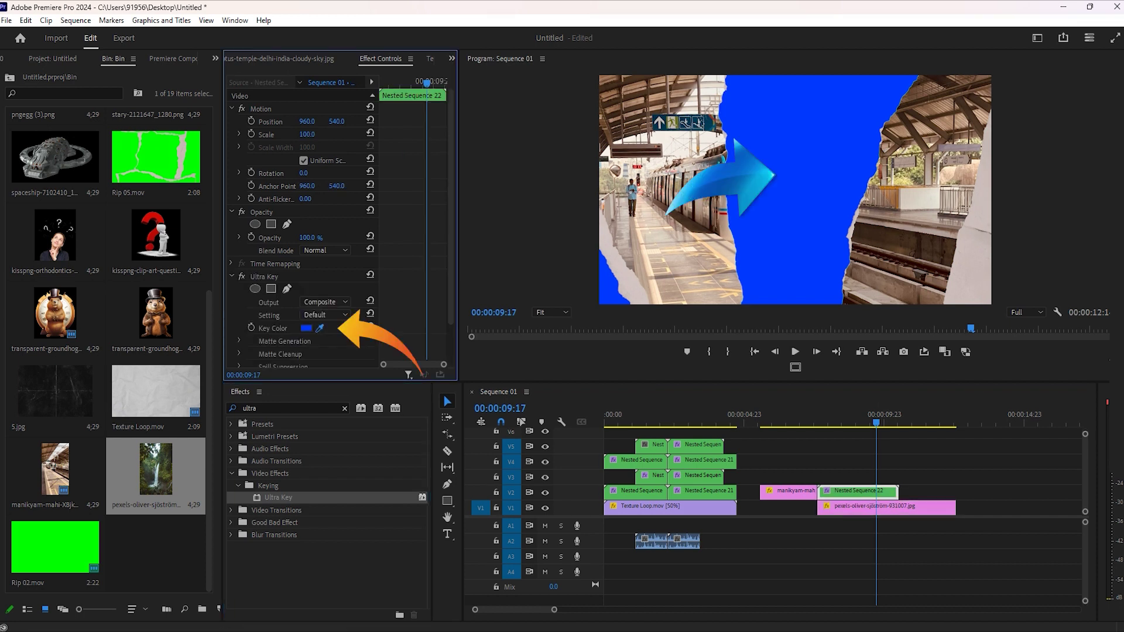
{"action": "left_click", "coordinate": [788, 175]}
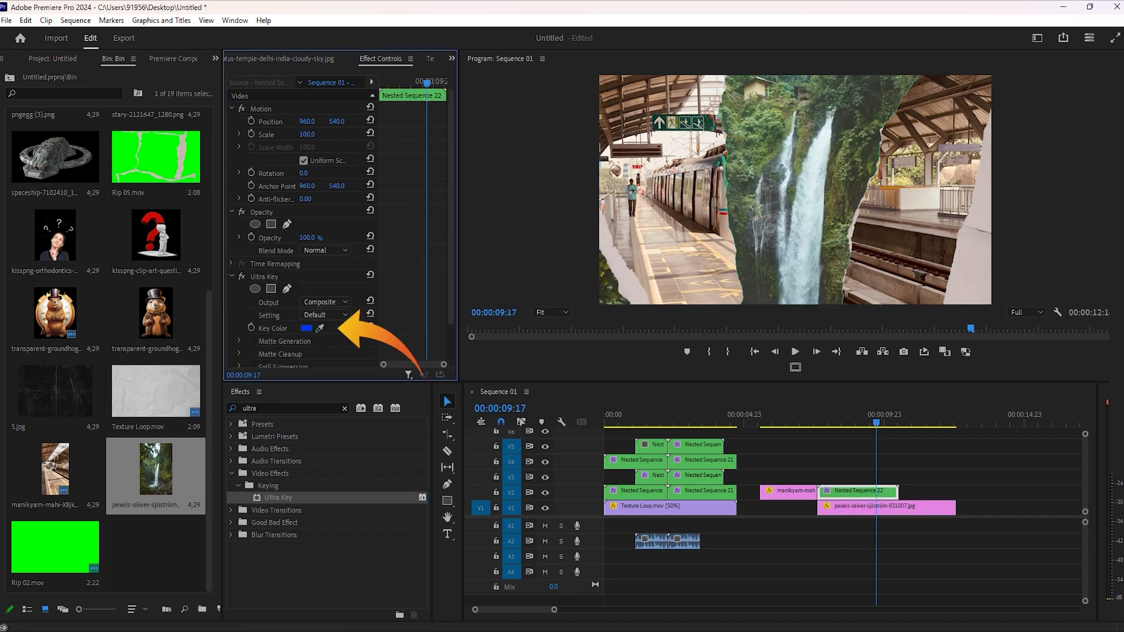
Play the rip transition from 00:00:05:07, enlarging the program monitor to inspect the station photo's colours around the cut
{"action": "left_click", "coordinate": [752, 416]}
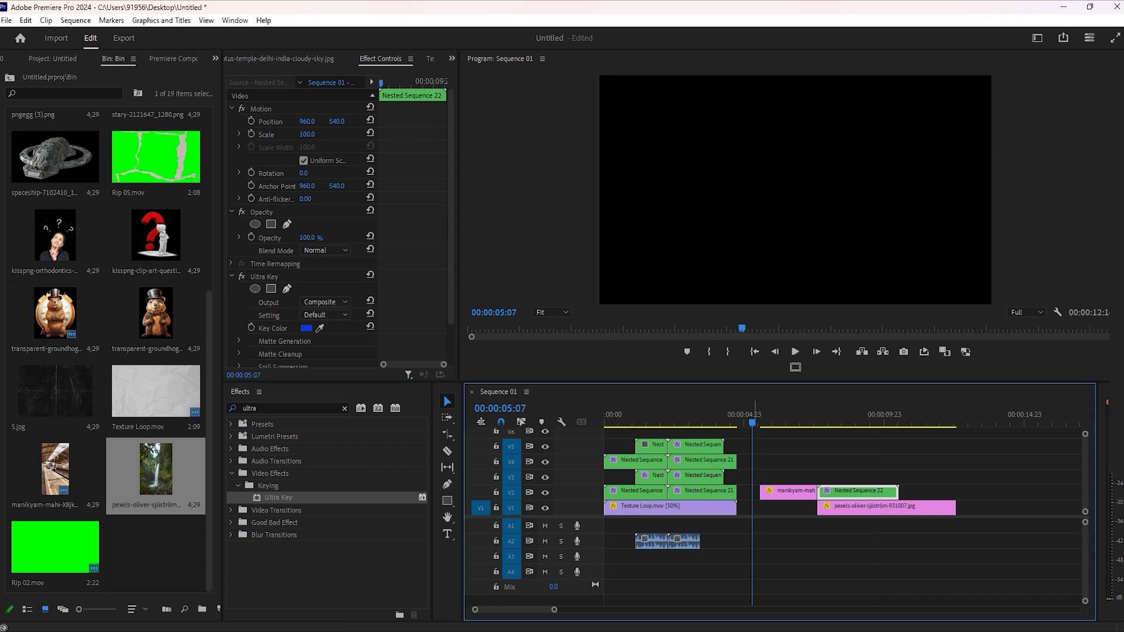
{"action": "key", "text": "space"}
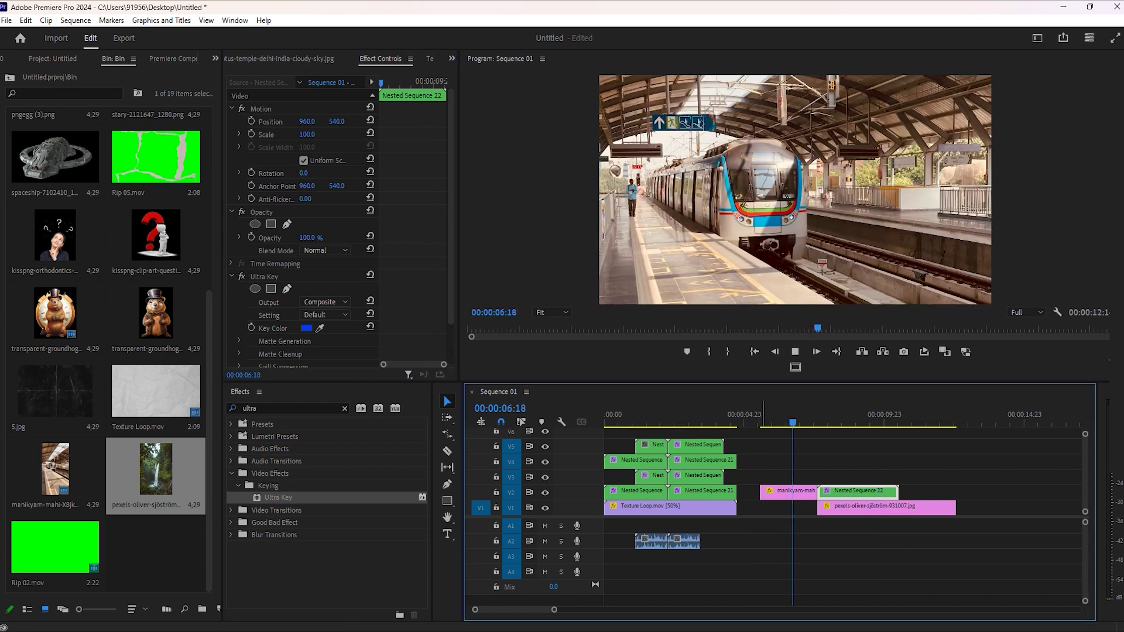
{"action": "key", "text": "grave"}
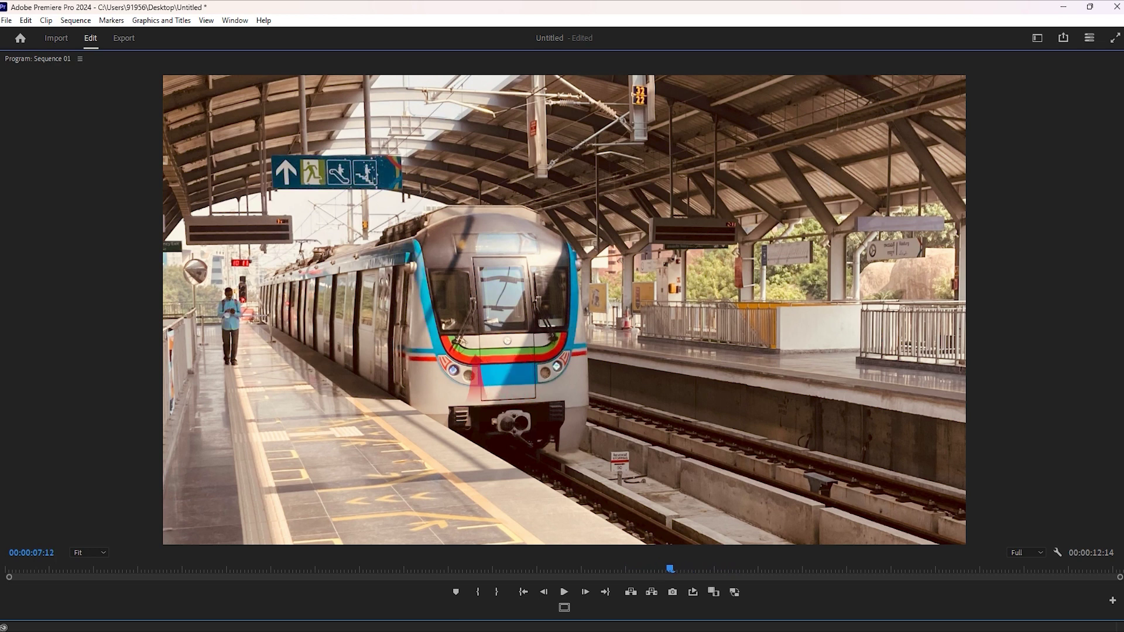
{"action": "key", "text": "grave"}
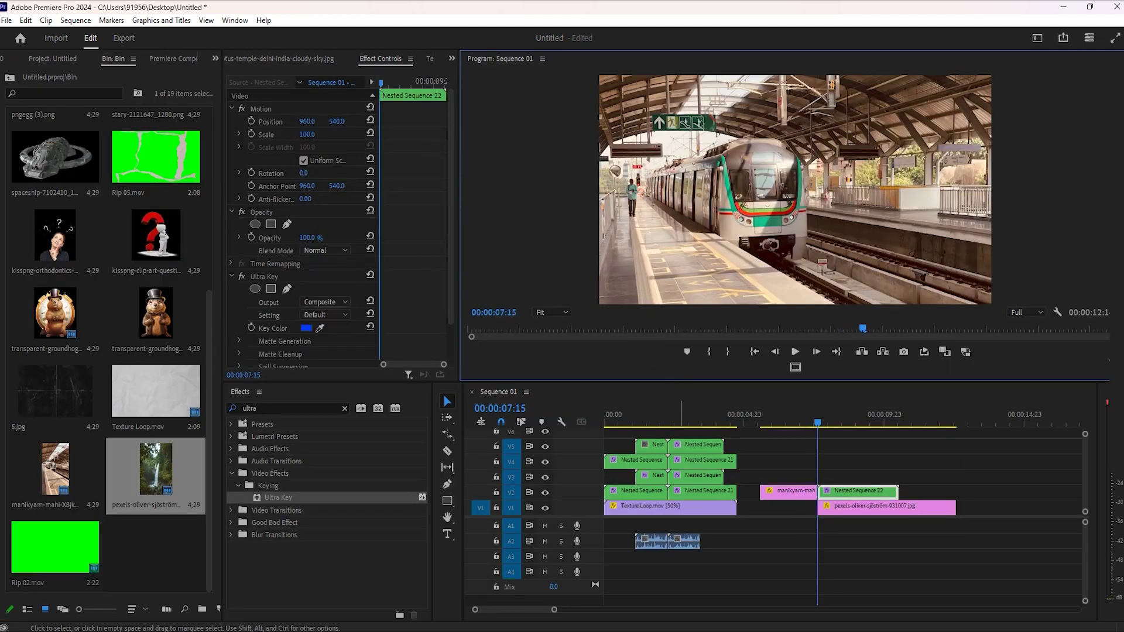
Open Nested Sequence 22 and apply the Color Balance (HLS) effect to Rip 02.mov
{"action": "double_click", "coordinate": [859, 491]}
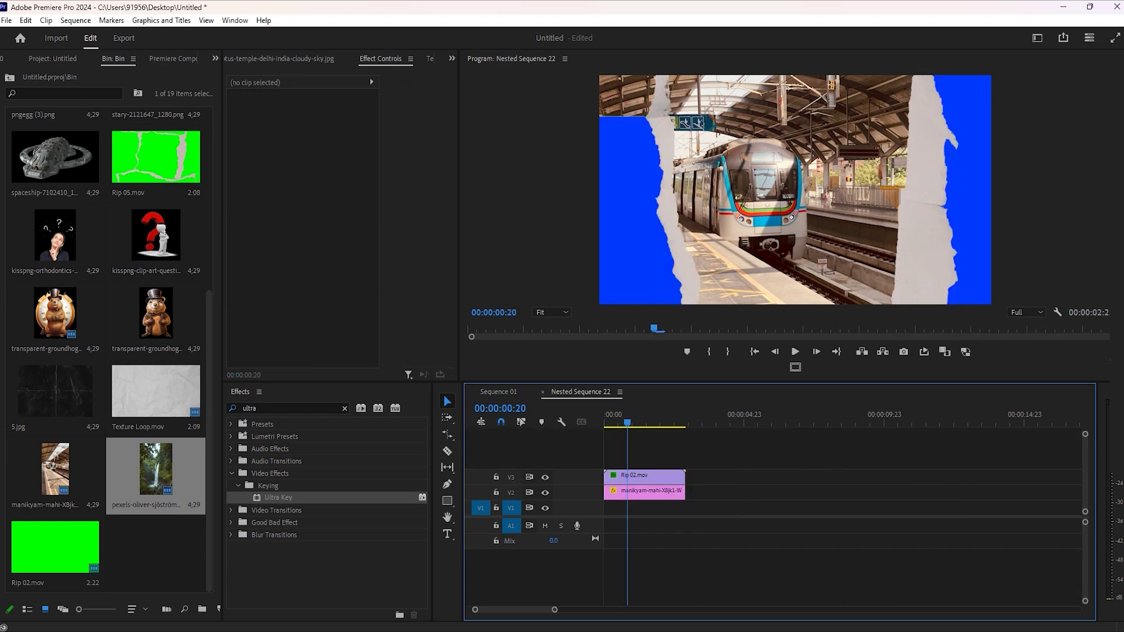
{"action": "left_click", "coordinate": [293, 408]}
{"action": "type", "text": "hl"}
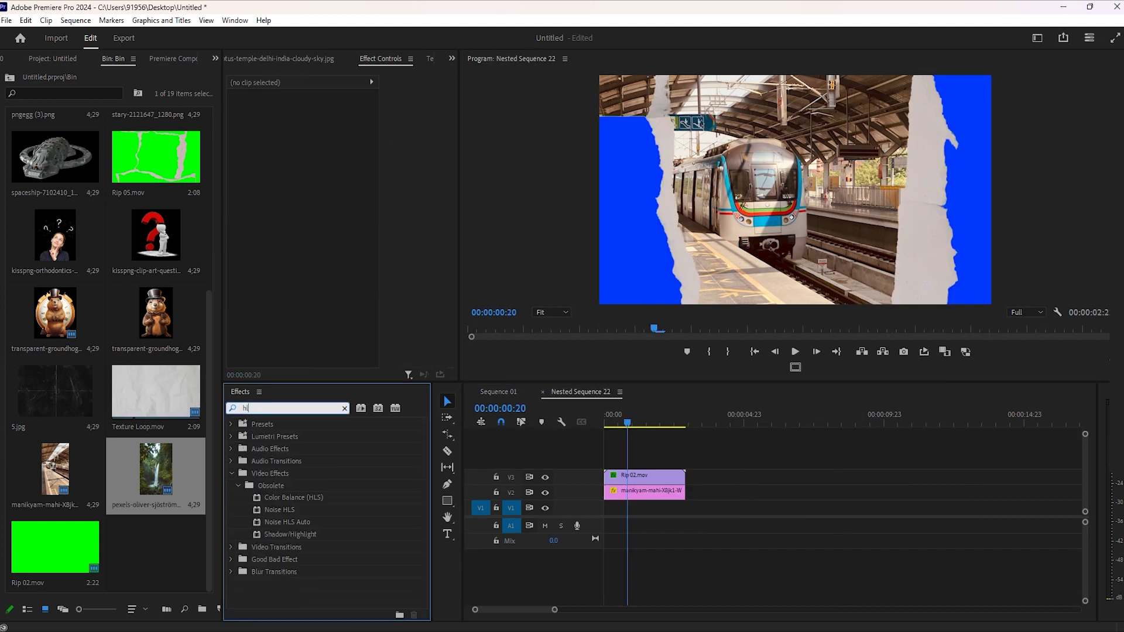
{"action": "type", "text": "s"}
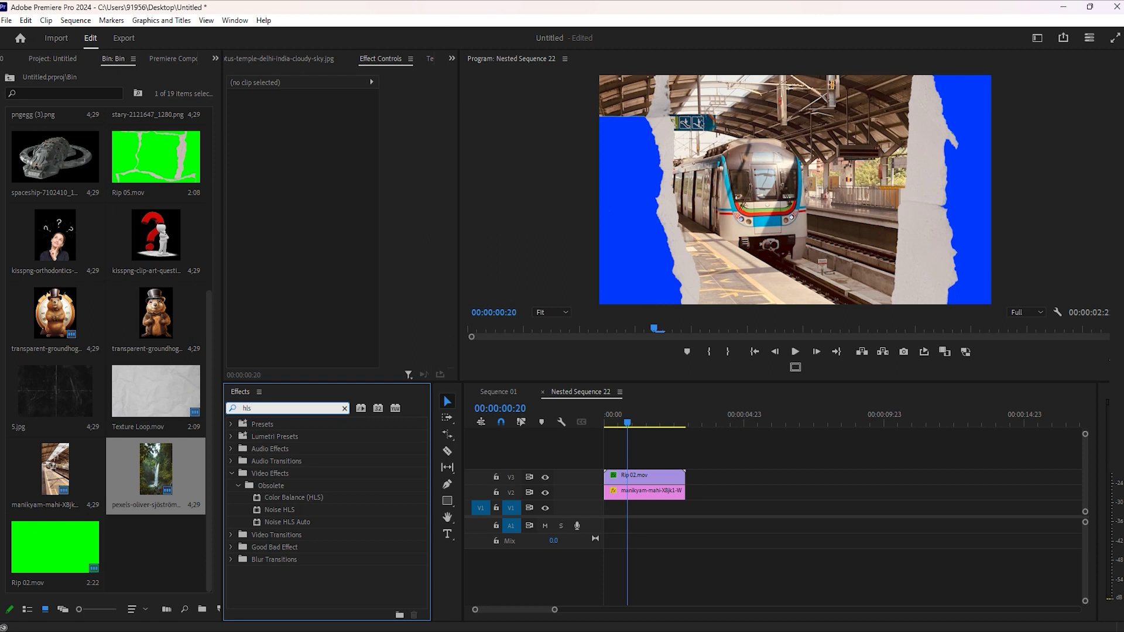
{"action": "left_click_drag", "start_coordinate": [293, 497], "coordinate": [644, 476]}
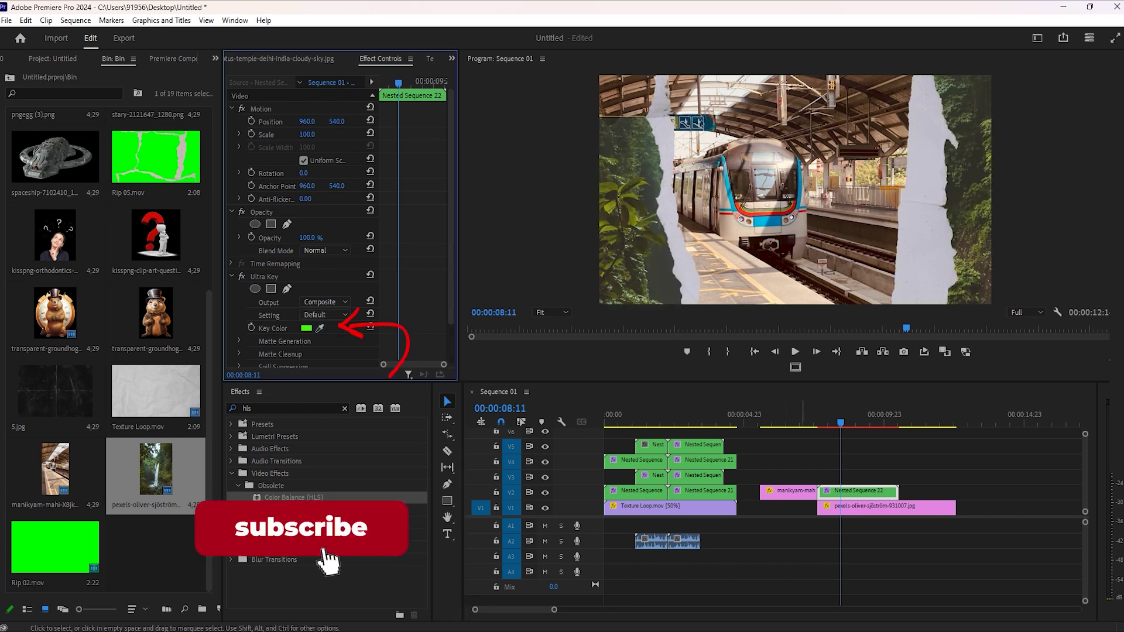
Play the finished rip transition in Sequence 01 from the station photo through to the waterfall photo
{"action": "left_click", "coordinate": [756, 415]}
{"action": "left_click", "coordinate": [763, 415]}
{"action": "left_click", "coordinate": [791, 492]}
{"action": "key", "text": "space"}
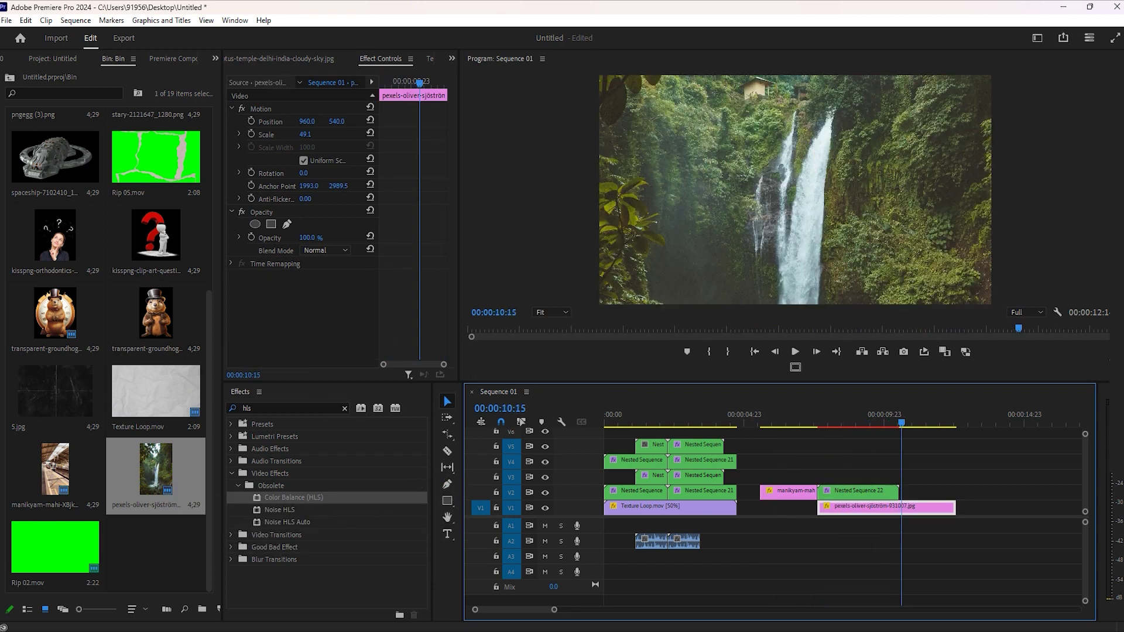
{"action": "key", "text": "space"}
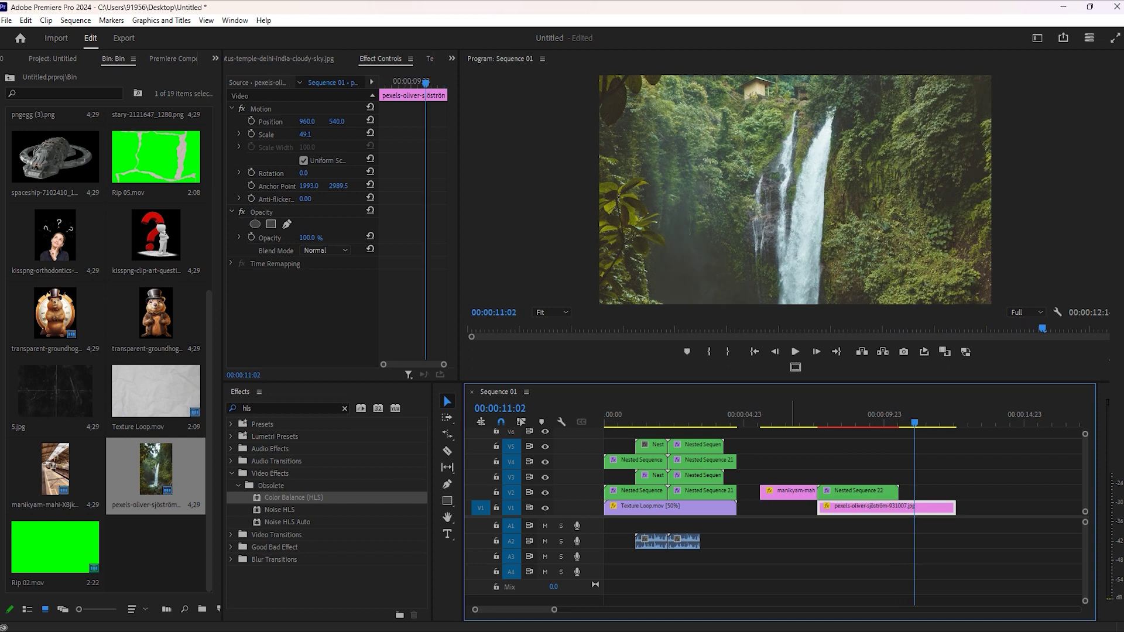
Ripple-delete the empty gap on V2 before the station photo so it directly follows the crumple clips
{"action": "left_click", "coordinate": [753, 492]}
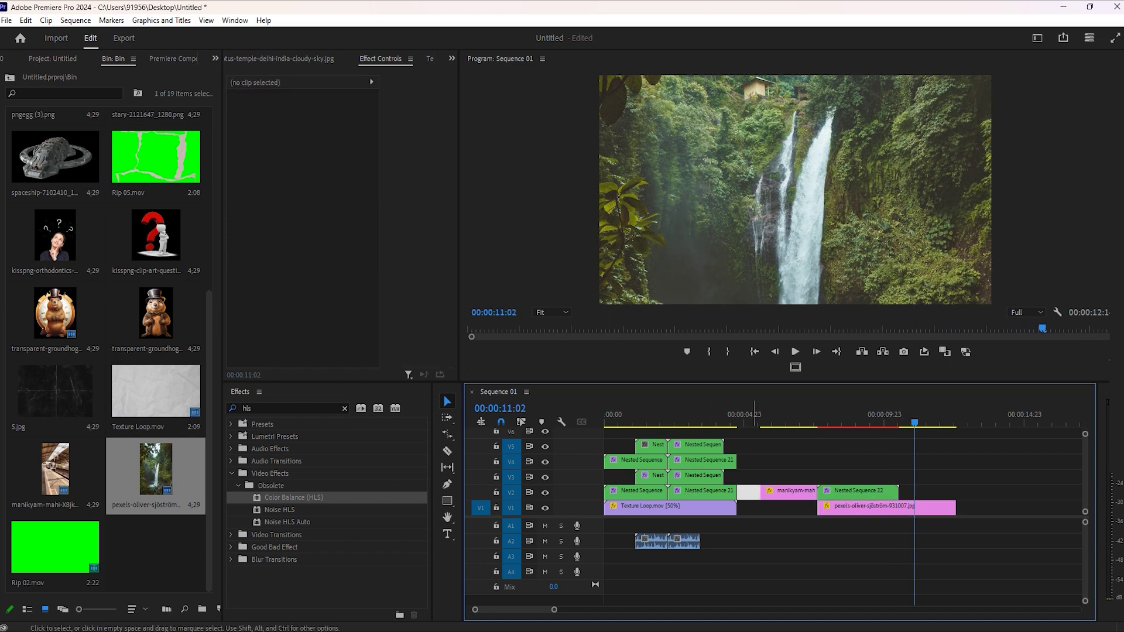
{"action": "key", "text": "Delete"}
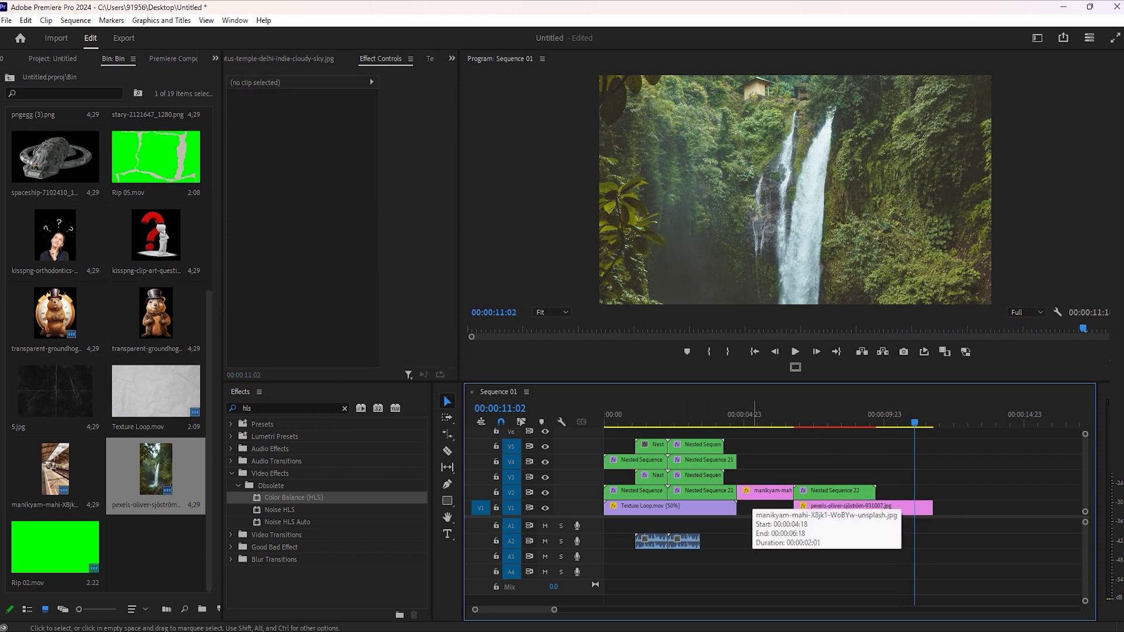